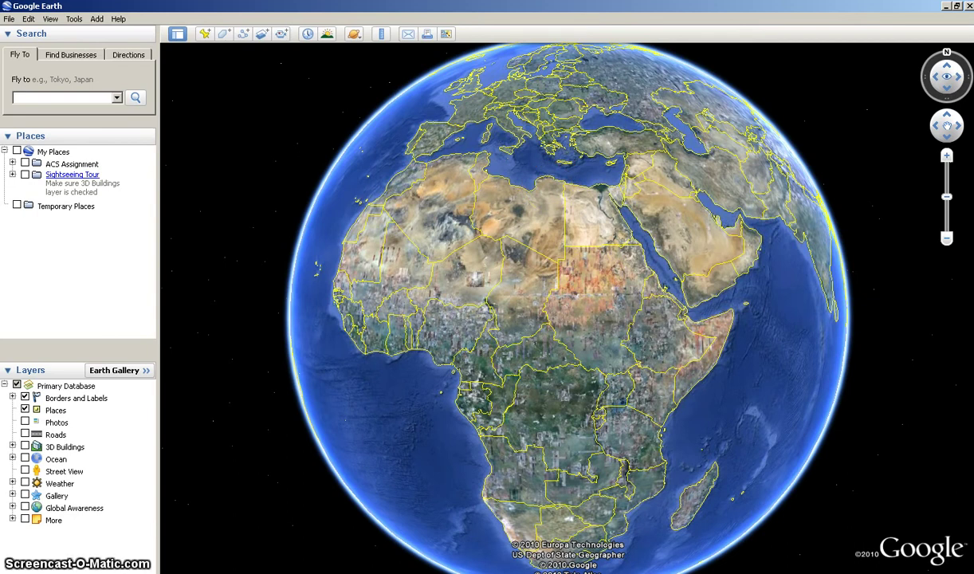
Examine Africa and Europe on the globe, then look closely at the United Kingdom and the area around London.
{"action": "left_click", "coordinate": [561, 174]}
{"action": "left_click_drag", "start_coordinate": [561, 173], "coordinate": [553, 275]}
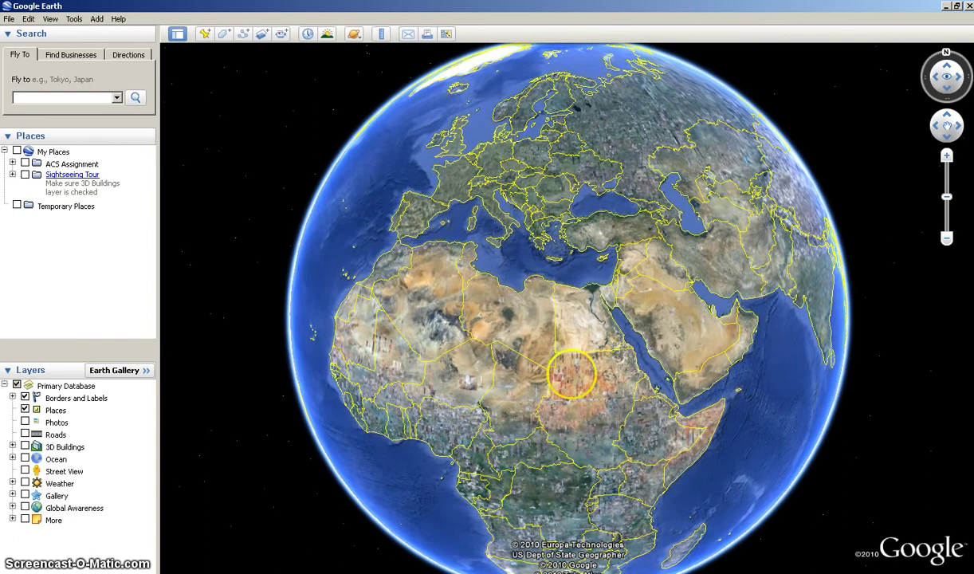
{"action": "left_click_drag", "start_coordinate": [557, 404], "coordinate": [560, 376]}
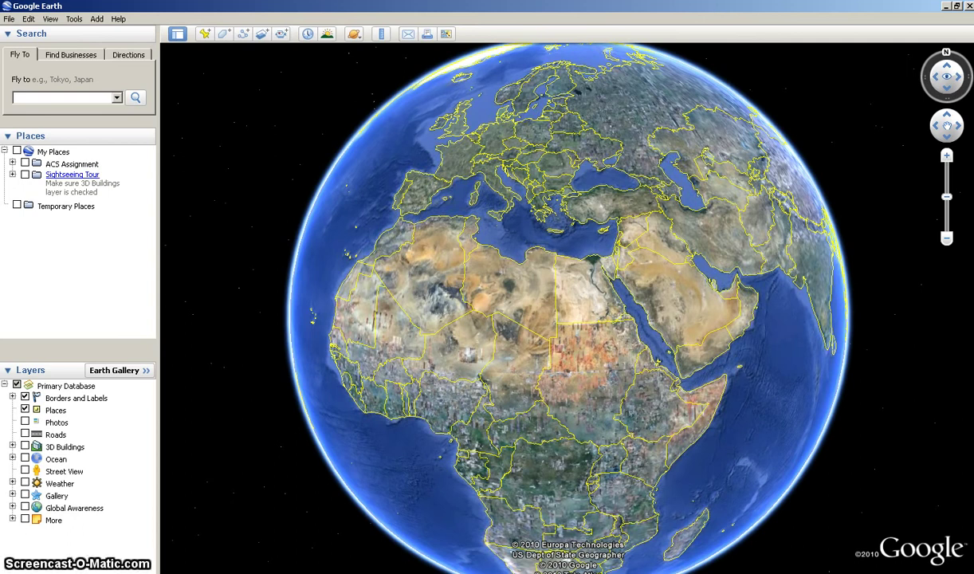
{"action": "left_click_drag", "start_coordinate": [681, 152], "coordinate": [701, 168]}
{"action": "left_click_drag", "start_coordinate": [337, 185], "coordinate": [332, 206]}
{"action": "left_click_drag", "start_coordinate": [648, 120], "coordinate": [642, 232]}
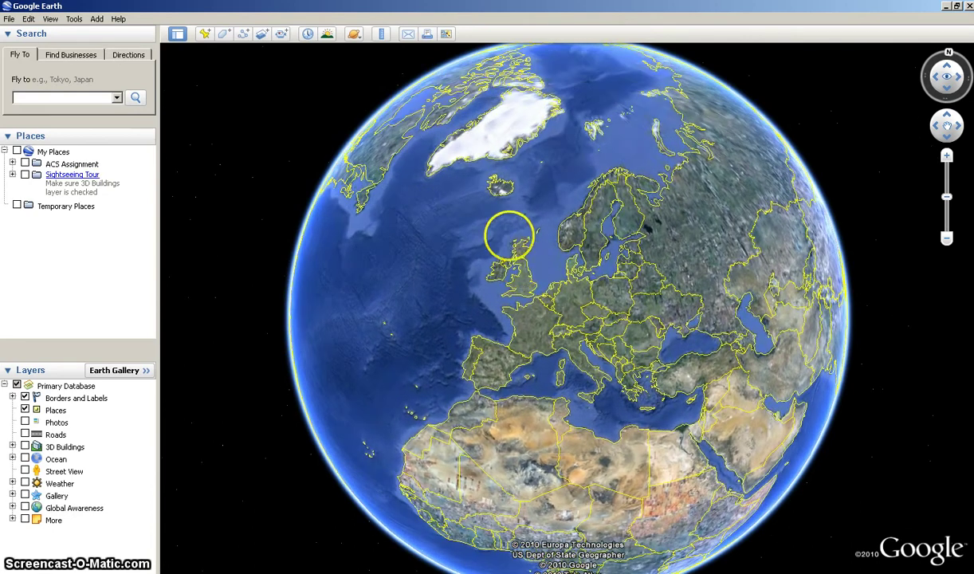
{"action": "scroll", "coordinate": [522, 283], "scroll_direction": "up", "scroll_amount": 3}
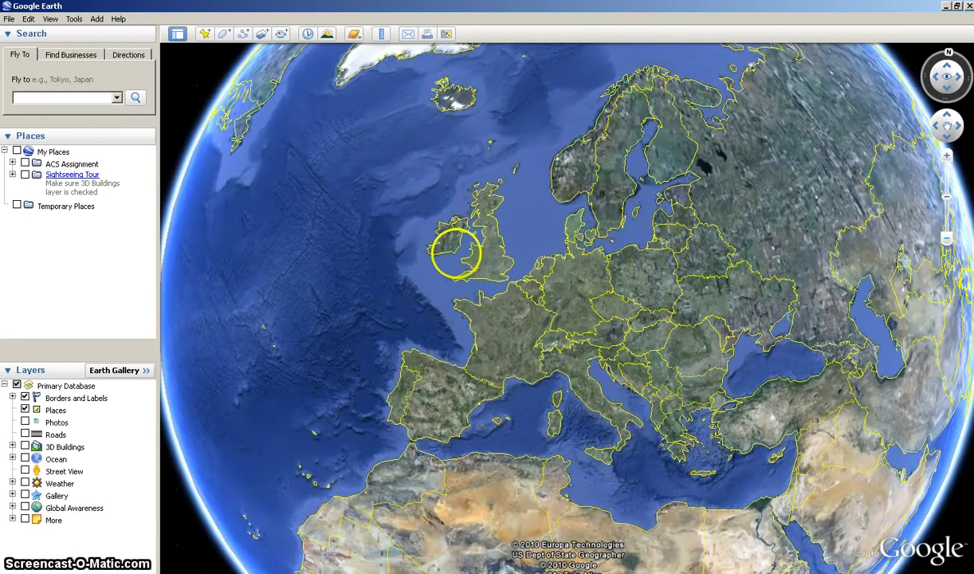
{"action": "scroll", "coordinate": [451, 245], "scroll_direction": "up", "scroll_amount": 2}
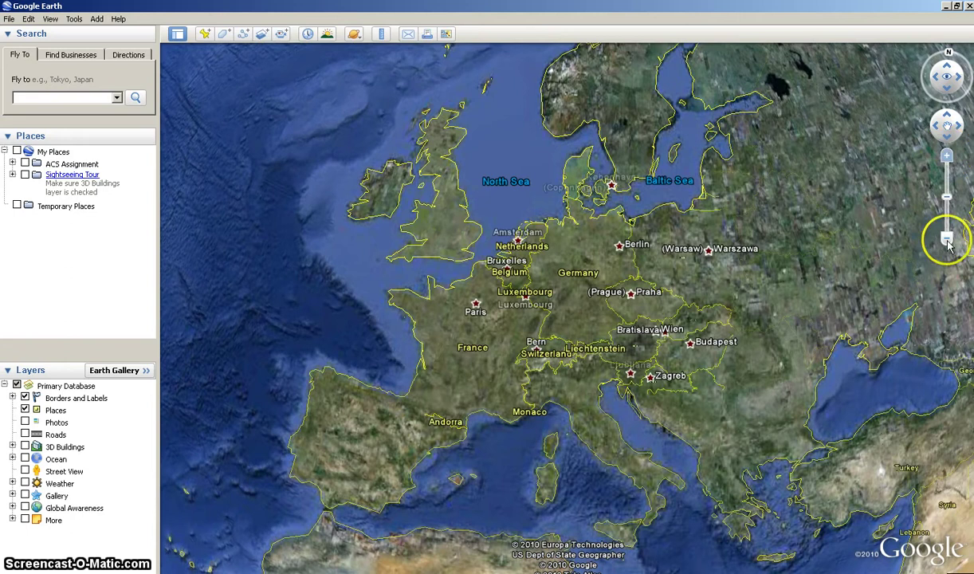
{"action": "left_click_drag", "start_coordinate": [423, 217], "coordinate": [440, 238]}
{"action": "left_click_drag", "start_coordinate": [497, 302], "coordinate": [495, 300]}
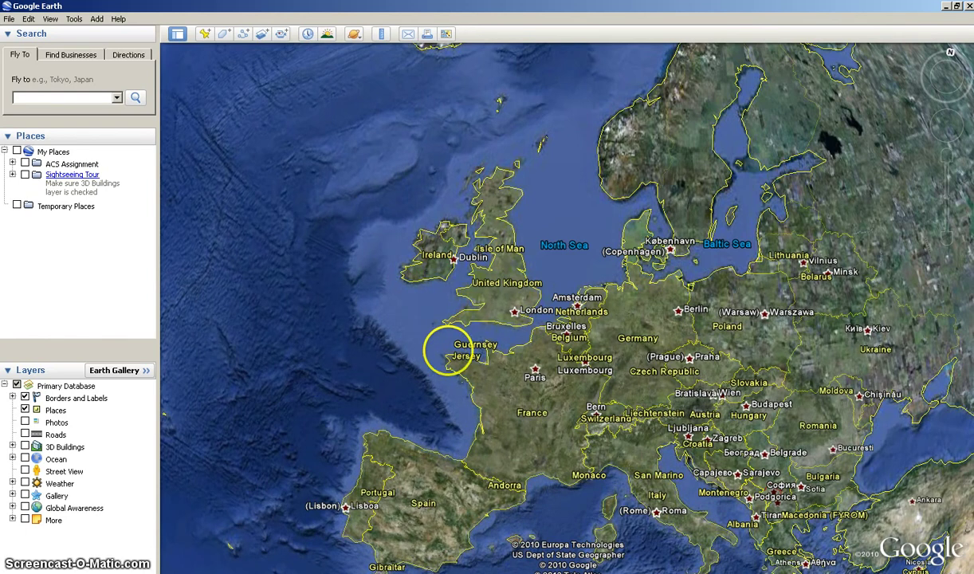
{"action": "scroll", "coordinate": [449, 347], "scroll_direction": "up", "scroll_amount": 3}
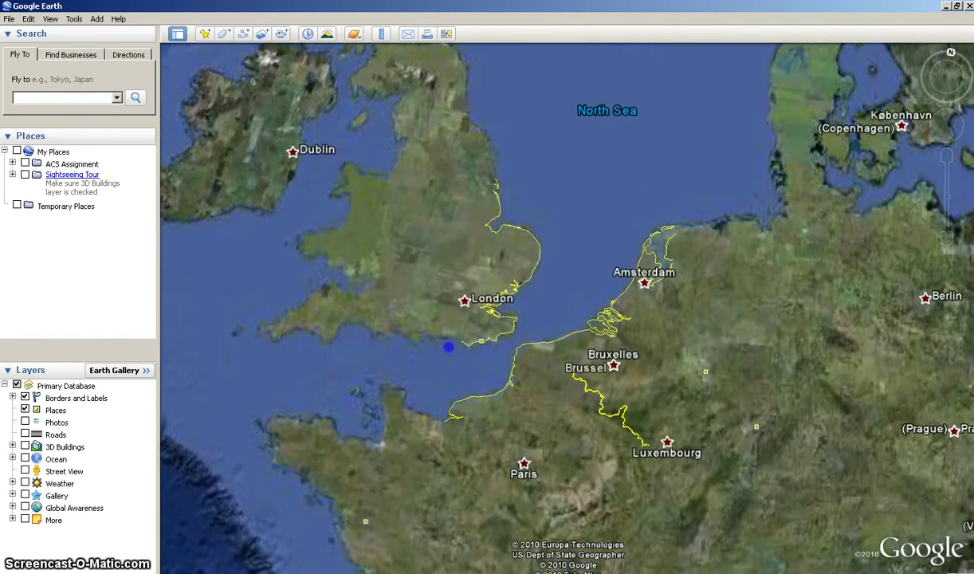
{"action": "left_click_drag", "start_coordinate": [398, 338], "coordinate": [446, 309]}
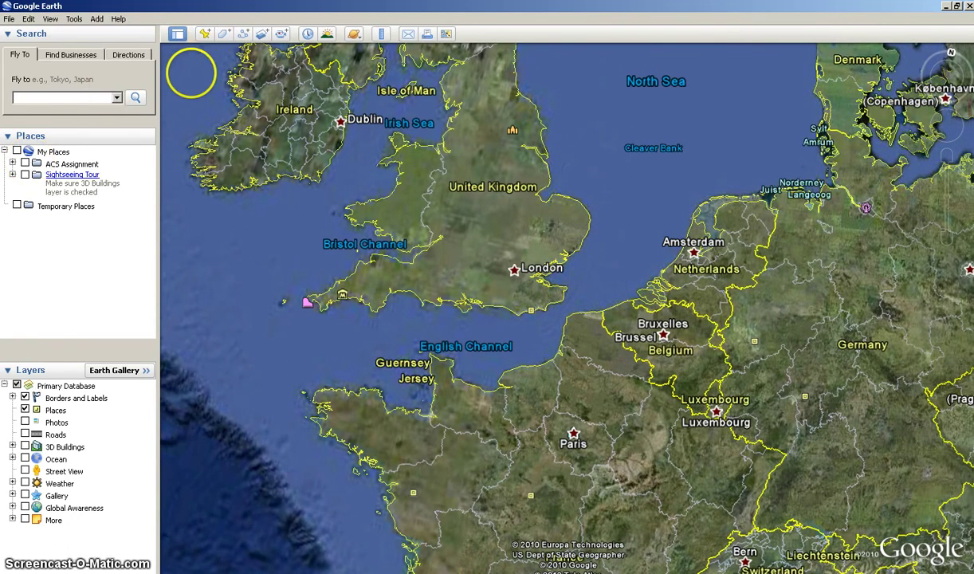
{"action": "left_click", "coordinate": [204, 35]}
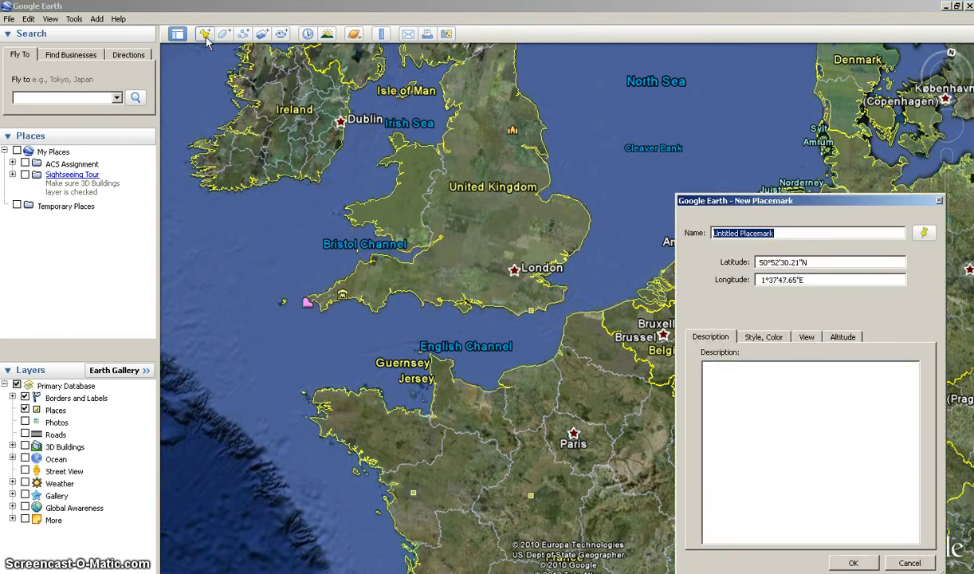
{"action": "left_click", "coordinate": [802, 351]}
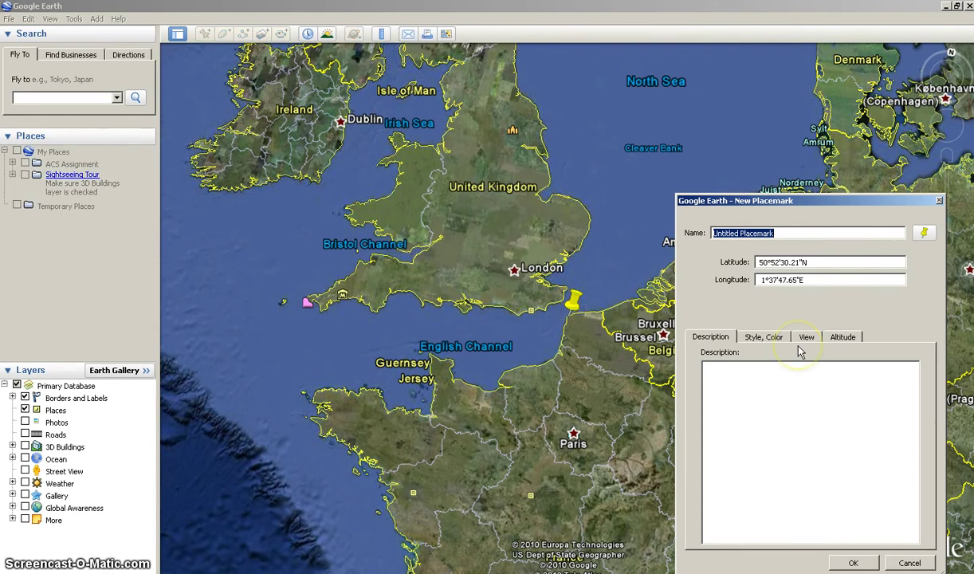
{"action": "left_click_drag", "start_coordinate": [571, 311], "coordinate": [523, 270]}
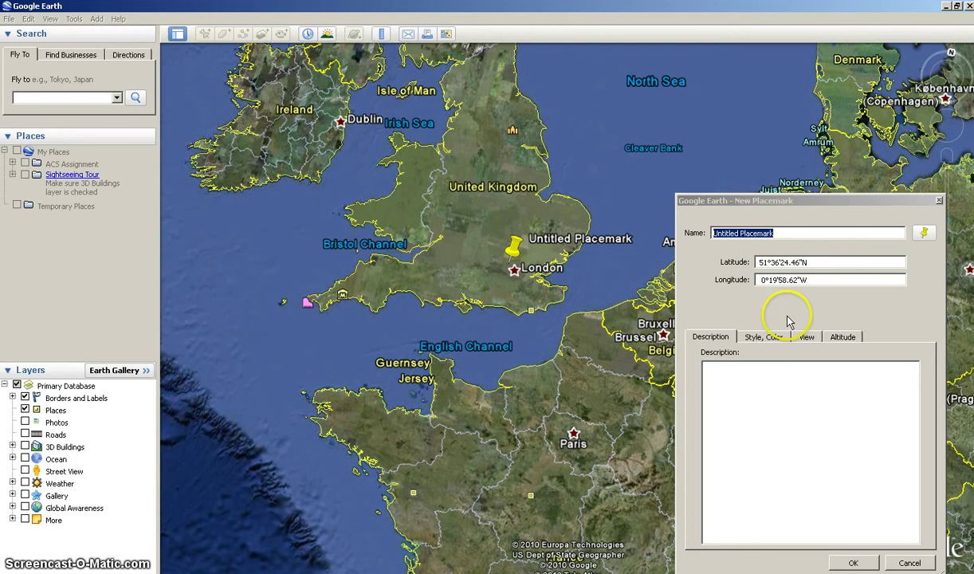
{"action": "left_click", "coordinate": [910, 563]}
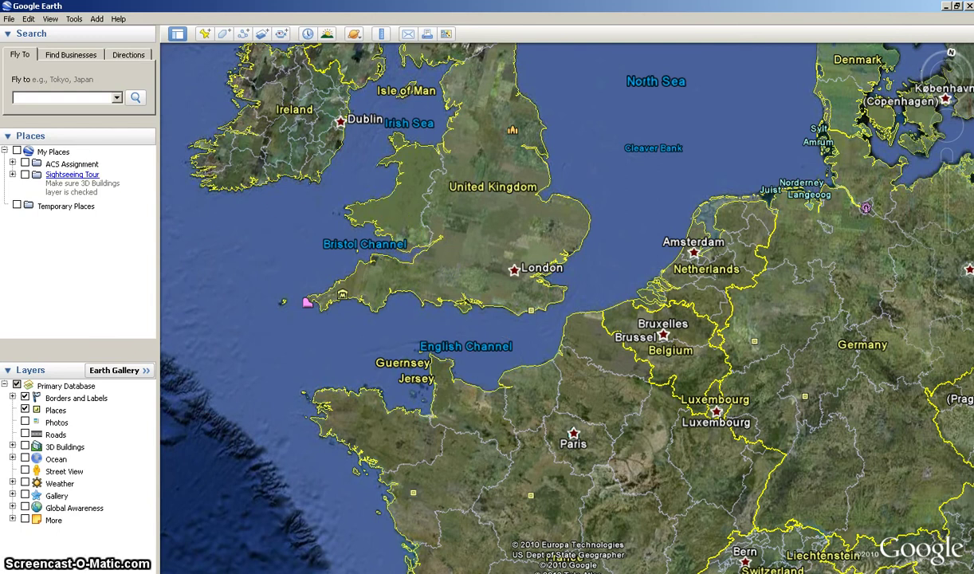
Expand the ACS Assignment folder and show its London and Bristol placemarks on the map.
{"action": "left_click", "coordinate": [13, 164]}
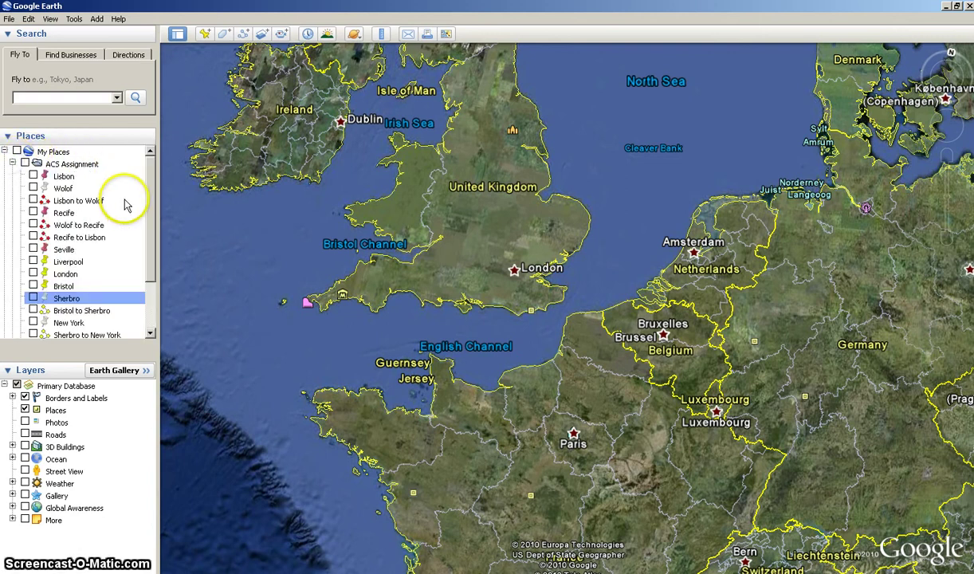
{"action": "left_click_drag", "start_coordinate": [148, 189], "coordinate": [148, 223]}
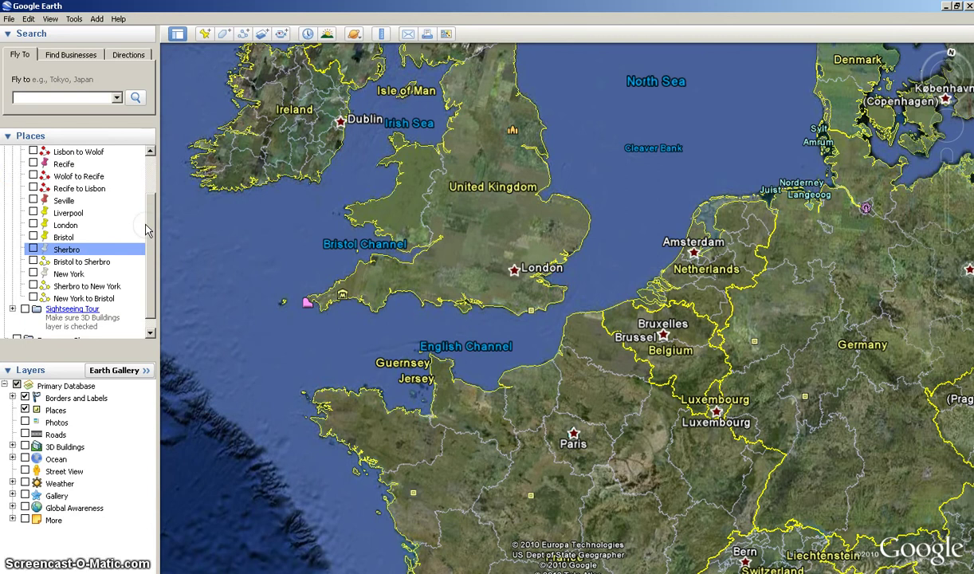
{"action": "left_click", "coordinate": [56, 227]}
{"action": "left_click", "coordinate": [33, 225]}
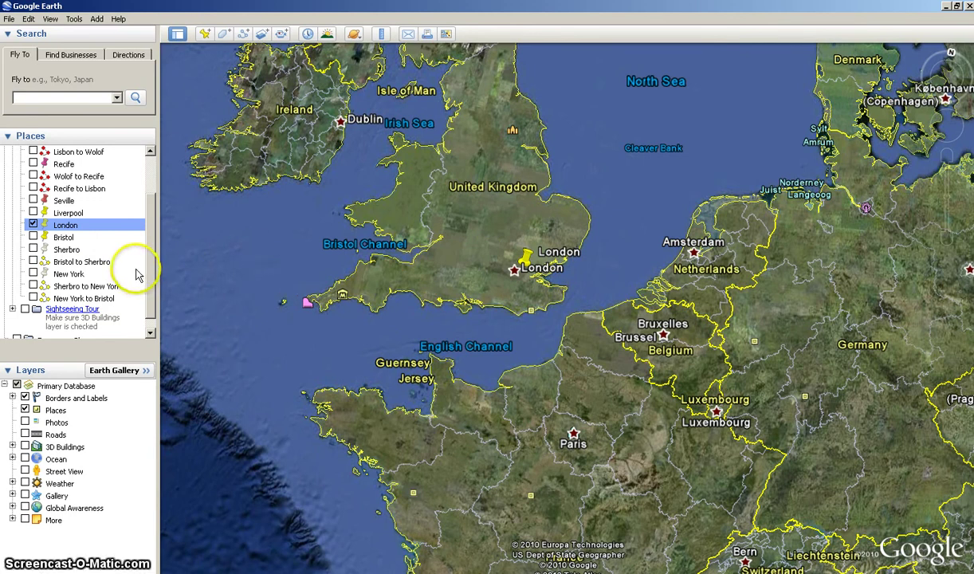
{"action": "left_click", "coordinate": [32, 237]}
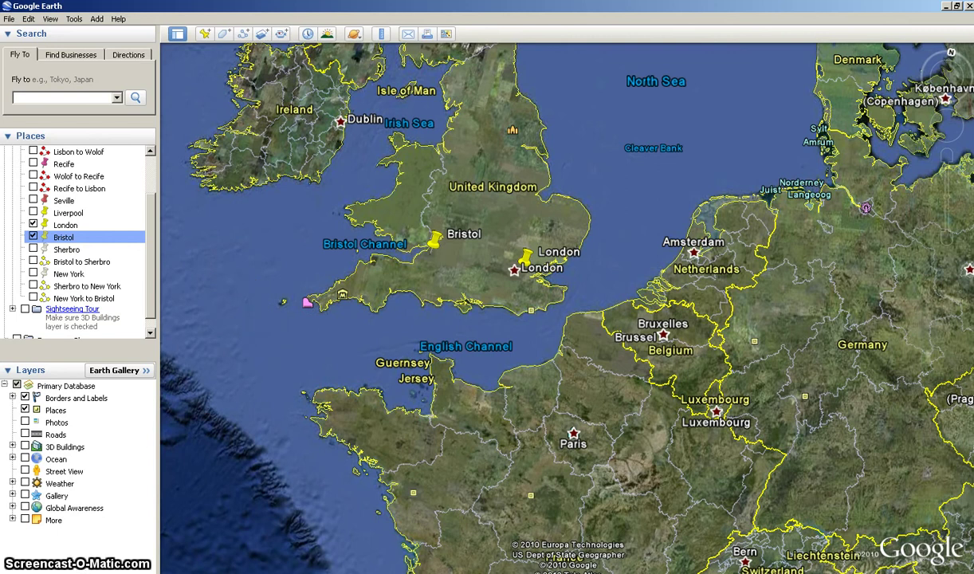
Show the Sherbro placemark from the ACS Assignment folder on the West African coast in Sierra Leone.
{"action": "scroll", "coordinate": [394, 413], "scroll_direction": "down", "scroll_amount": 3}
{"action": "left_click_drag", "start_coordinate": [394, 413], "coordinate": [391, 393]}
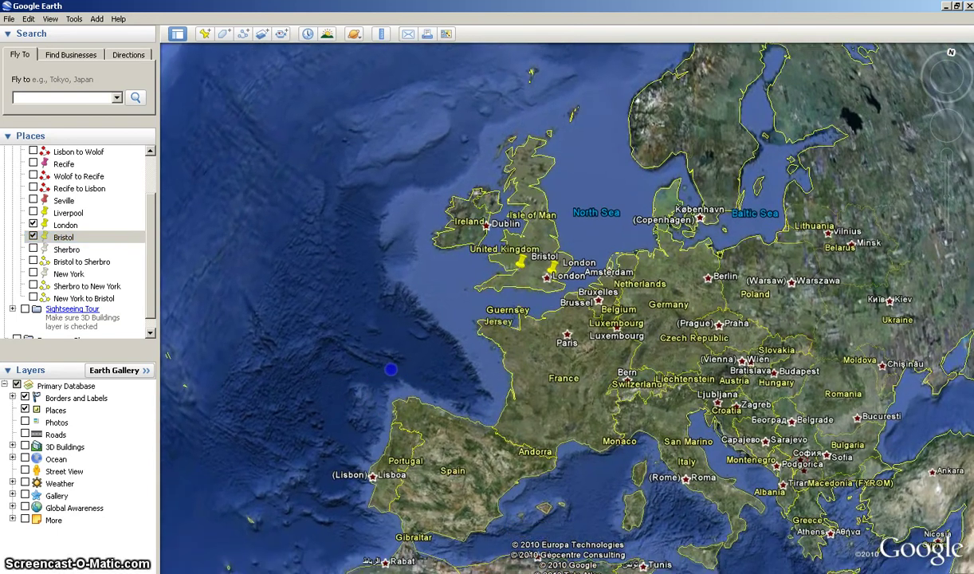
{"action": "left_click_drag", "start_coordinate": [398, 302], "coordinate": [400, 265]}
{"action": "left_click_drag", "start_coordinate": [754, 467], "coordinate": [737, 272]}
{"action": "left_click_drag", "start_coordinate": [846, 469], "coordinate": [902, 237]}
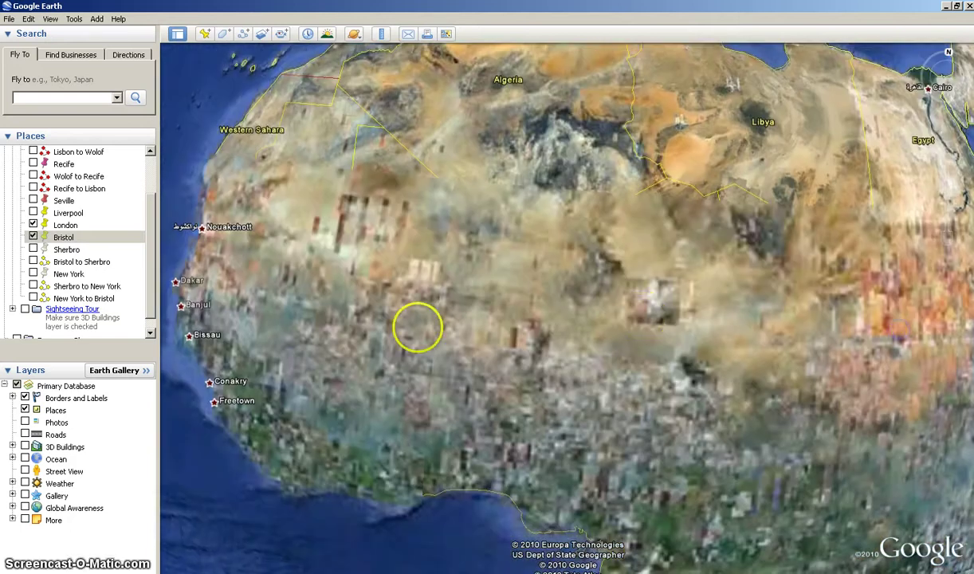
{"action": "left_click_drag", "start_coordinate": [288, 353], "coordinate": [385, 362]}
{"action": "left_click_drag", "start_coordinate": [202, 289], "coordinate": [194, 326]}
{"action": "left_click_drag", "start_coordinate": [872, 348], "coordinate": [826, 272]}
{"action": "left_click_drag", "start_coordinate": [277, 372], "coordinate": [294, 479]}
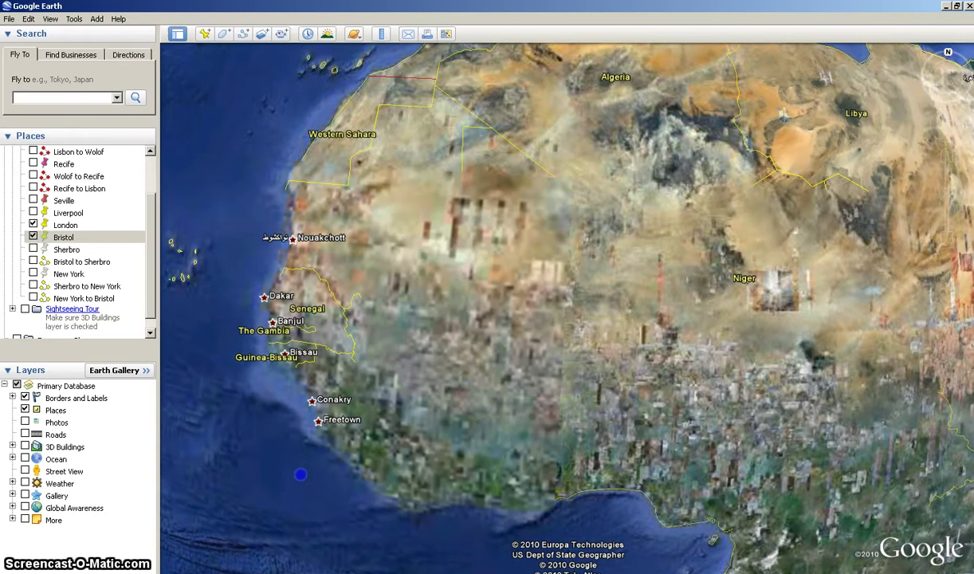
{"action": "left_click_drag", "start_coordinate": [835, 307], "coordinate": [822, 252]}
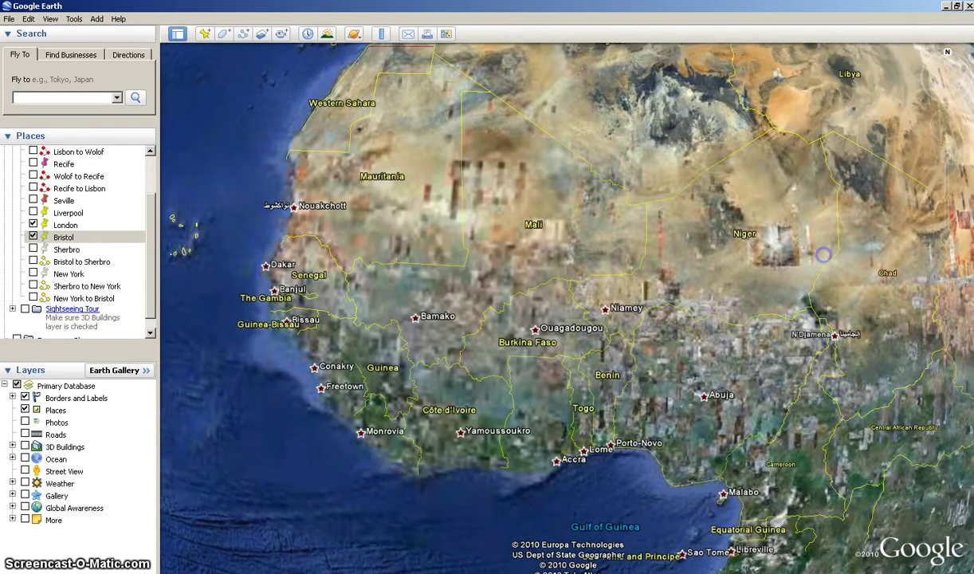
{"action": "left_click_drag", "start_coordinate": [619, 326], "coordinate": [605, 309]}
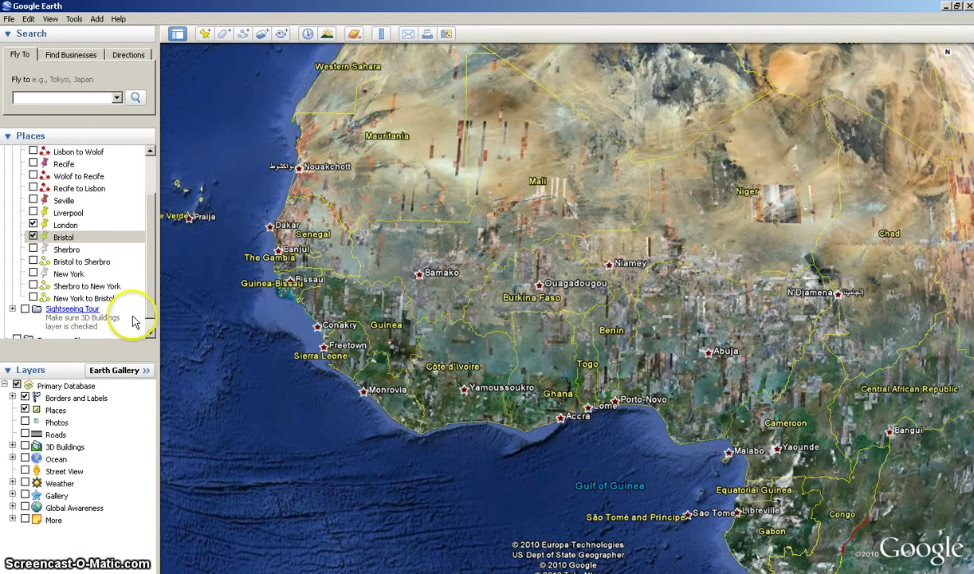
{"action": "left_click", "coordinate": [33, 249]}
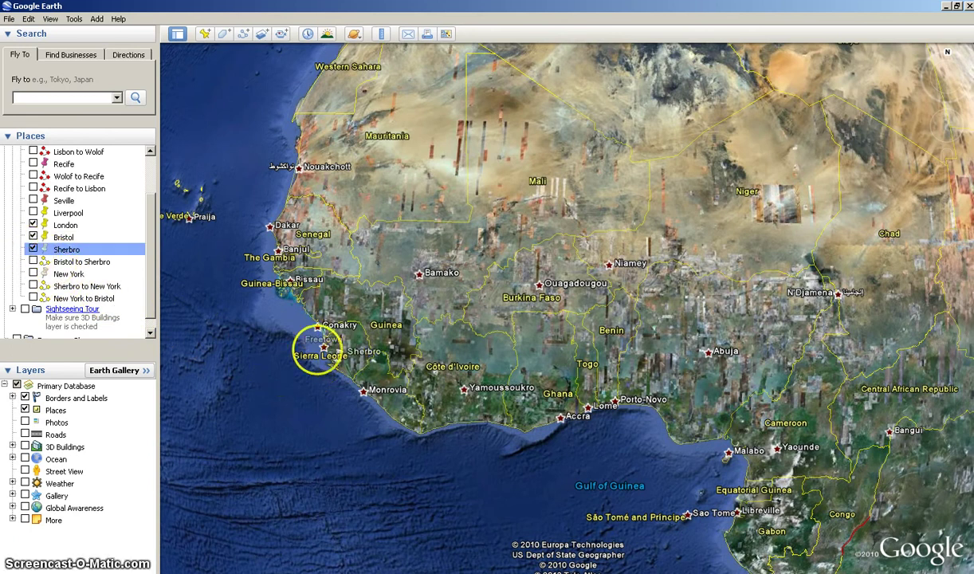
{"action": "scroll", "coordinate": [285, 403], "scroll_direction": "up", "scroll_amount": 2}
{"action": "left_click_drag", "start_coordinate": [285, 403], "coordinate": [442, 411]}
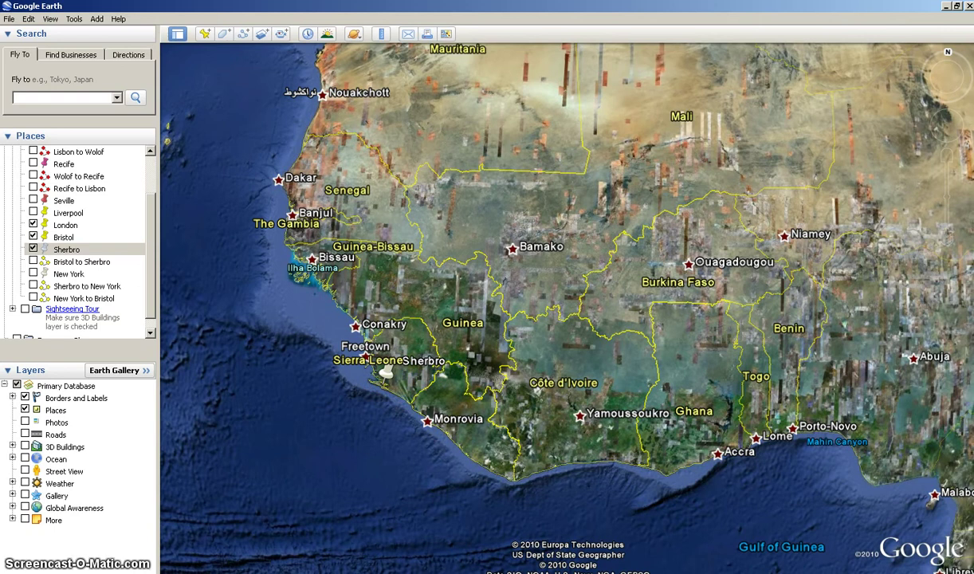
{"action": "left_click", "coordinate": [383, 375]}
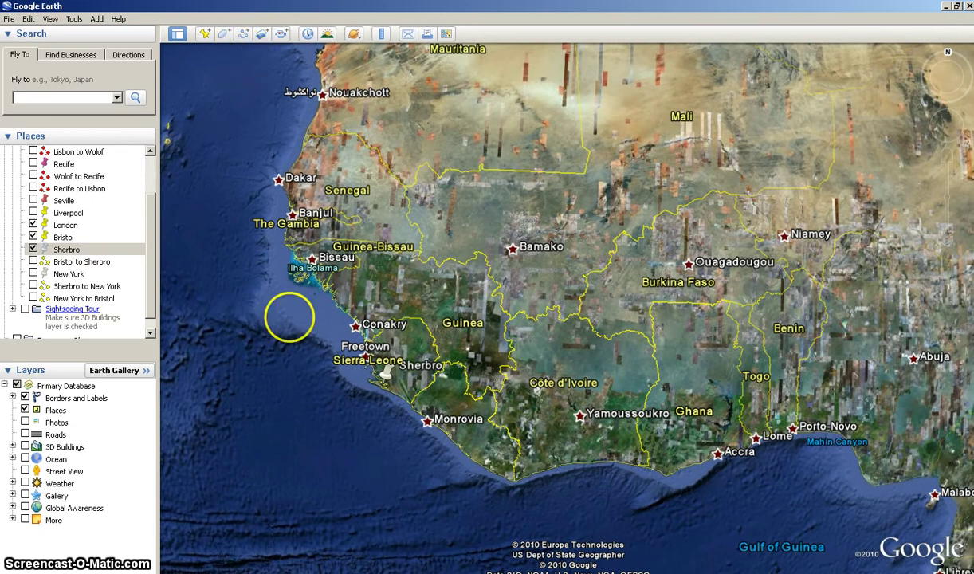
{"action": "scroll", "coordinate": [293, 318], "scroll_direction": "down", "scroll_amount": 5}
{"action": "left_click_drag", "start_coordinate": [633, 176], "coordinate": [596, 255]}
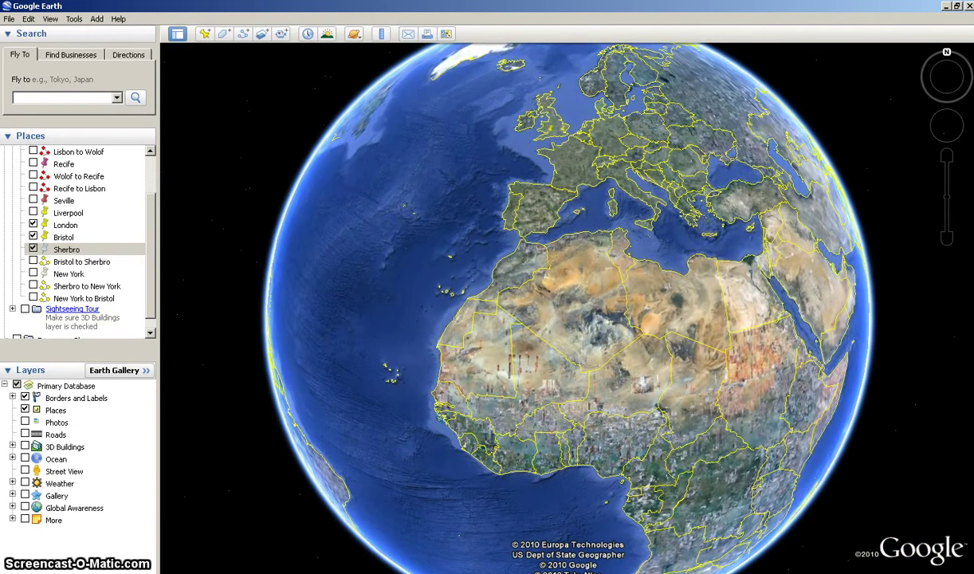
{"action": "scroll", "coordinate": [566, 309], "scroll_direction": "up", "scroll_amount": 3}
{"action": "left_click_drag", "start_coordinate": [476, 132], "coordinate": [463, 255]}
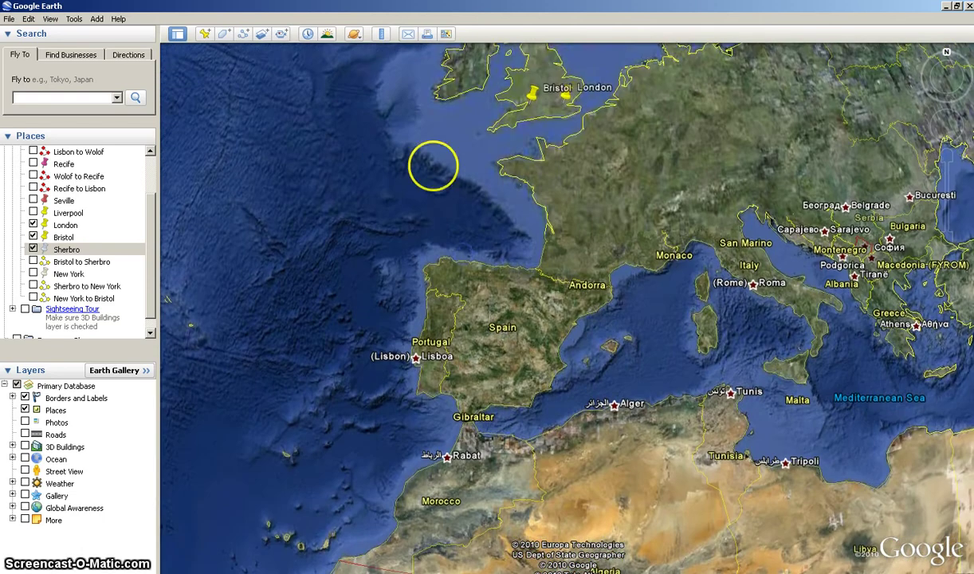
{"action": "left_click_drag", "start_coordinate": [433, 166], "coordinate": [437, 198]}
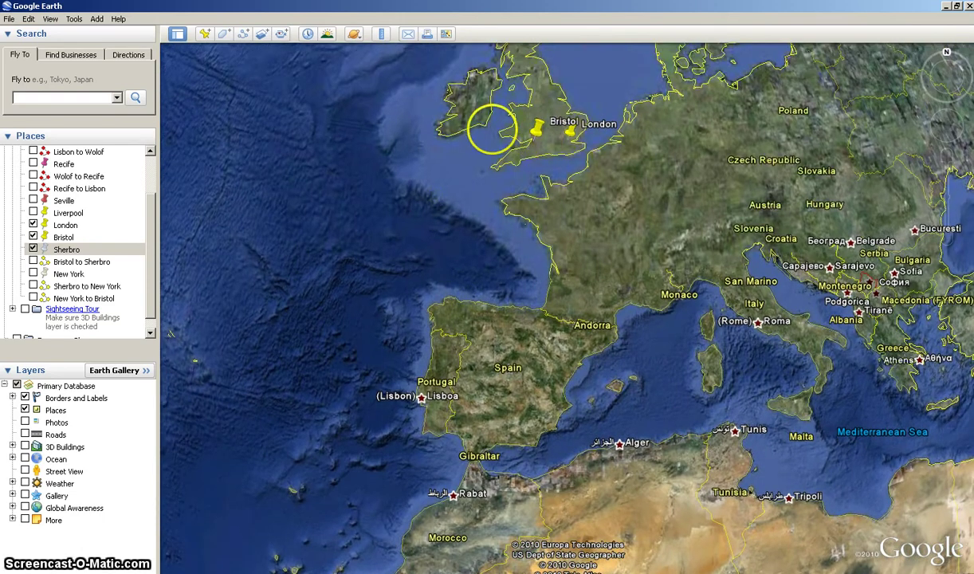
{"action": "left_click", "coordinate": [244, 37]}
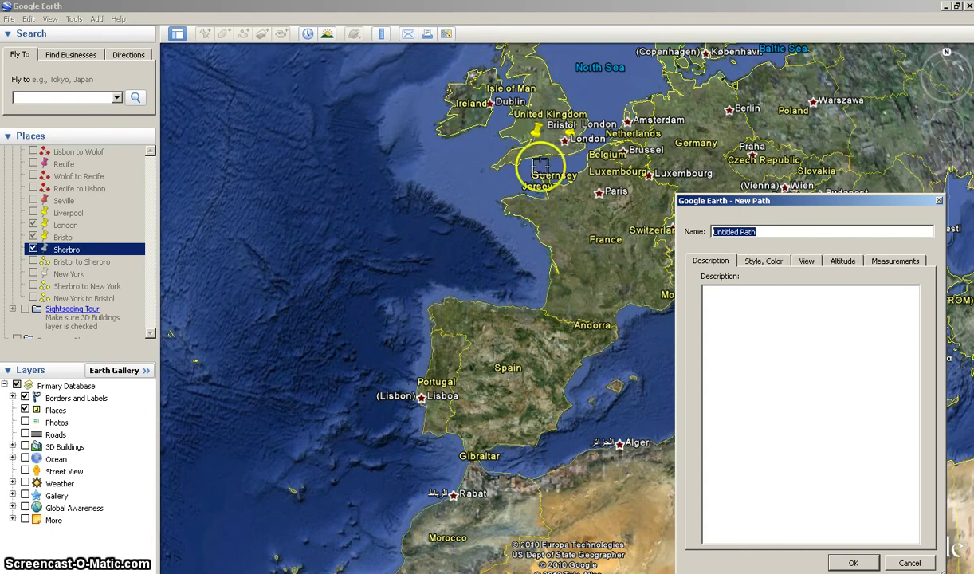
{"action": "left_click", "coordinate": [530, 141]}
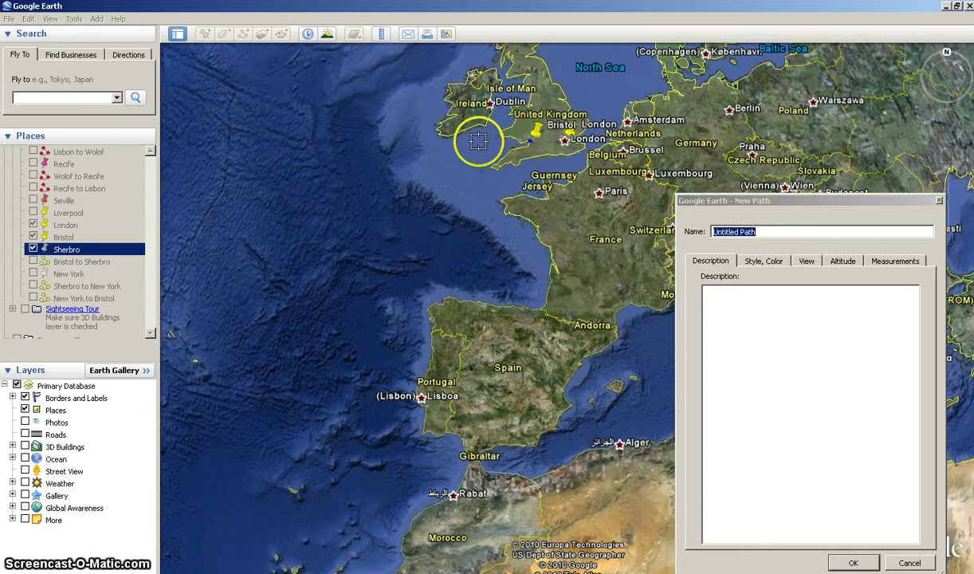
{"action": "left_click", "coordinate": [257, 294]}
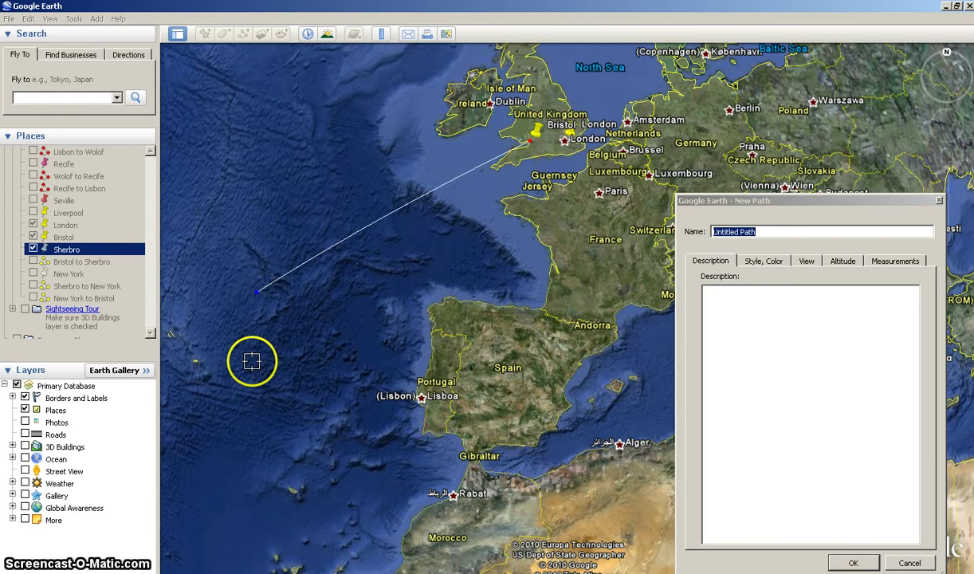
{"action": "scroll", "coordinate": [245, 415], "scroll_direction": "down", "scroll_amount": 3}
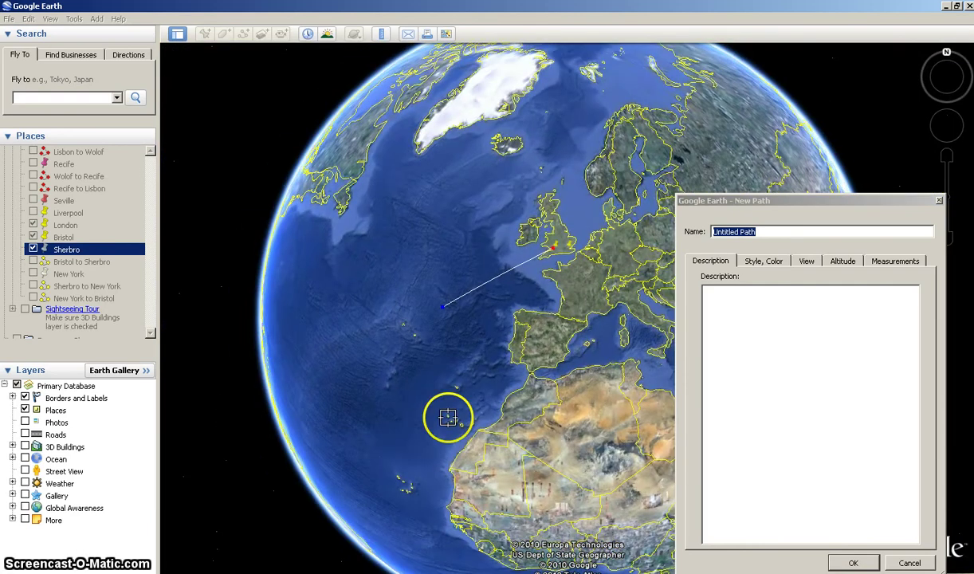
{"action": "left_click", "coordinate": [405, 474]}
{"action": "left_click", "coordinate": [447, 522]}
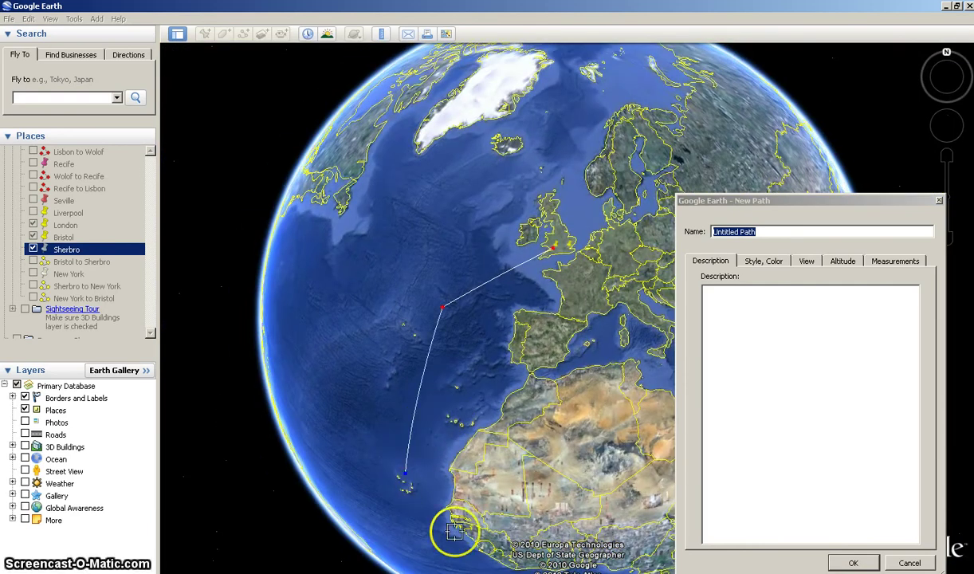
{"action": "left_click", "coordinate": [511, 533]}
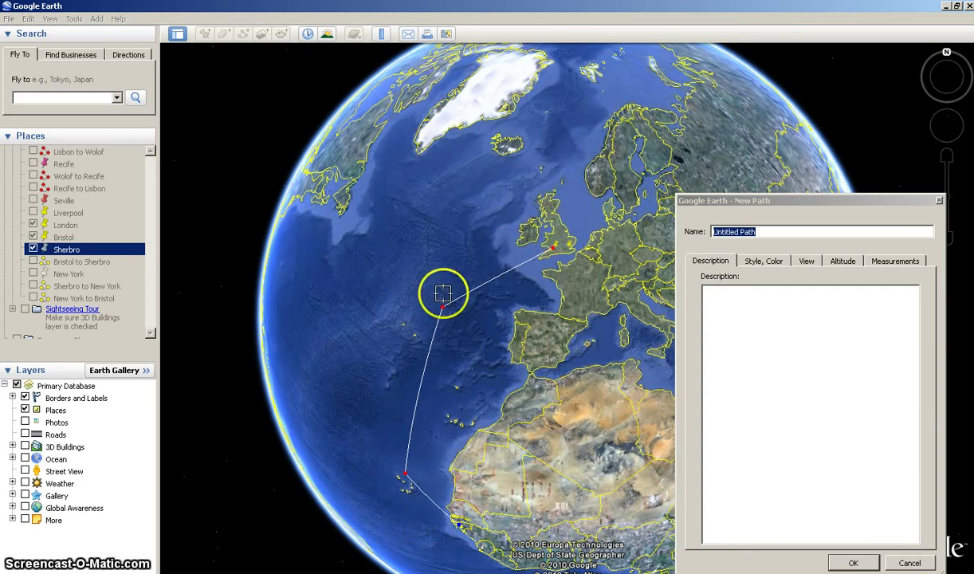
{"action": "left_click", "coordinate": [904, 565]}
Draw a trial freehand path from Bristol through the Atlantic to the coast near Lisbon, and discard it.
{"action": "scroll", "coordinate": [469, 305], "scroll_direction": "up", "scroll_amount": 3}
{"action": "left_click_drag", "start_coordinate": [509, 239], "coordinate": [536, 280]}
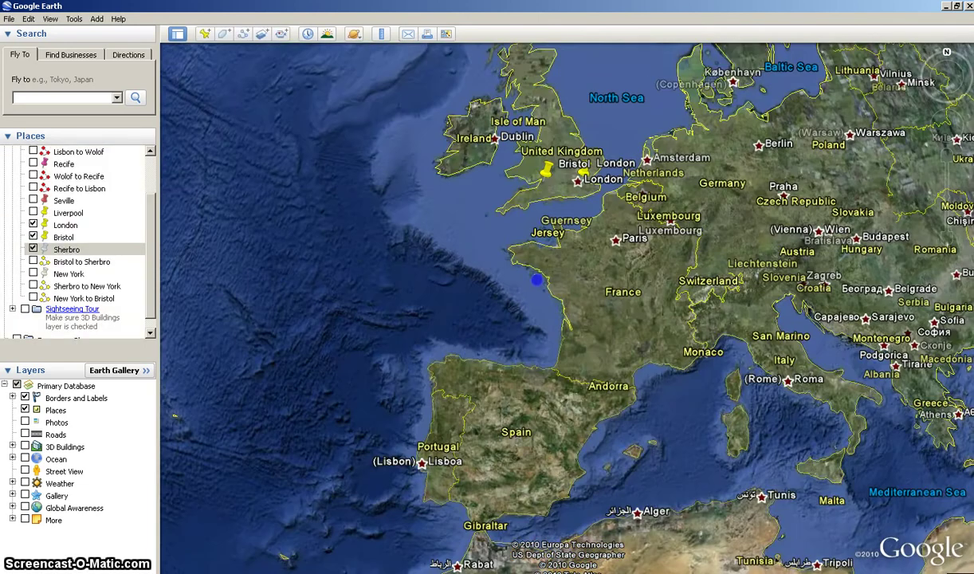
{"action": "left_click", "coordinate": [241, 34]}
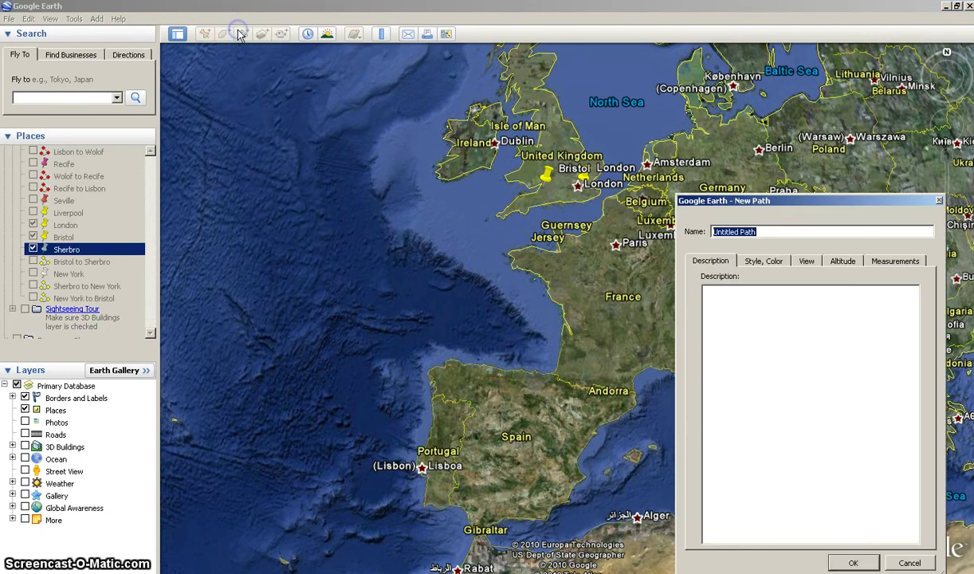
{"action": "left_click", "coordinate": [540, 187]}
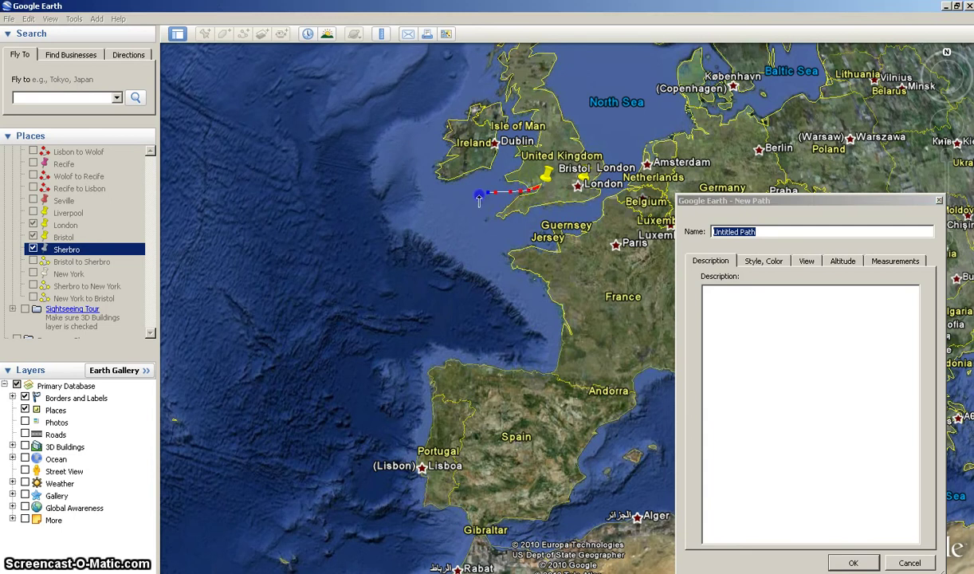
{"action": "mouse_move", "coordinate": [351, 272]}
{"action": "left_mouse_down"}
{"action": "mouse_move", "coordinate": [305, 331]}
{"action": "mouse_move", "coordinate": [289, 390]}
{"action": "left_mouse_up"}
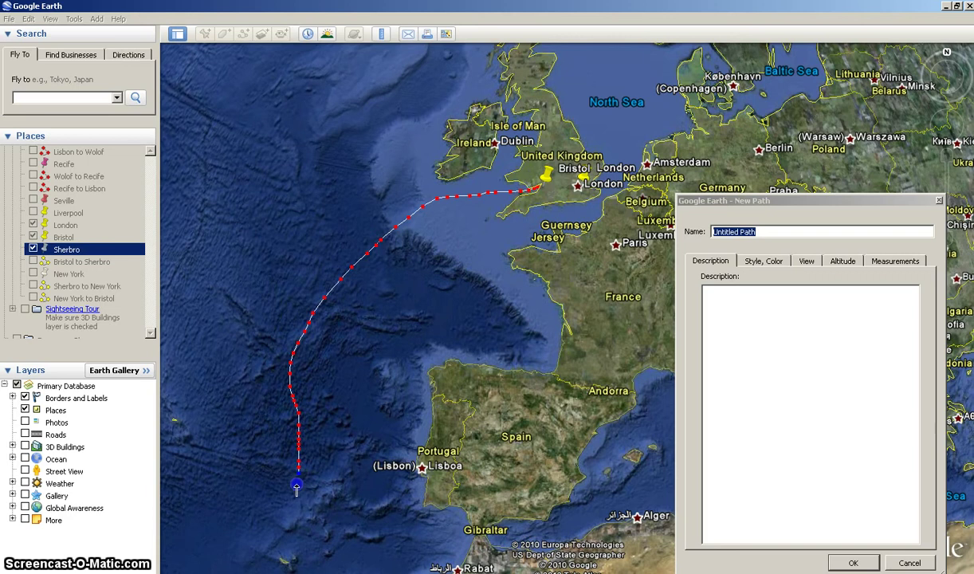
{"action": "mouse_move", "coordinate": [298, 520]}
{"action": "left_mouse_down"}
{"action": "mouse_move", "coordinate": [350, 533]}
{"action": "mouse_move", "coordinate": [417, 511]}
{"action": "left_mouse_up"}
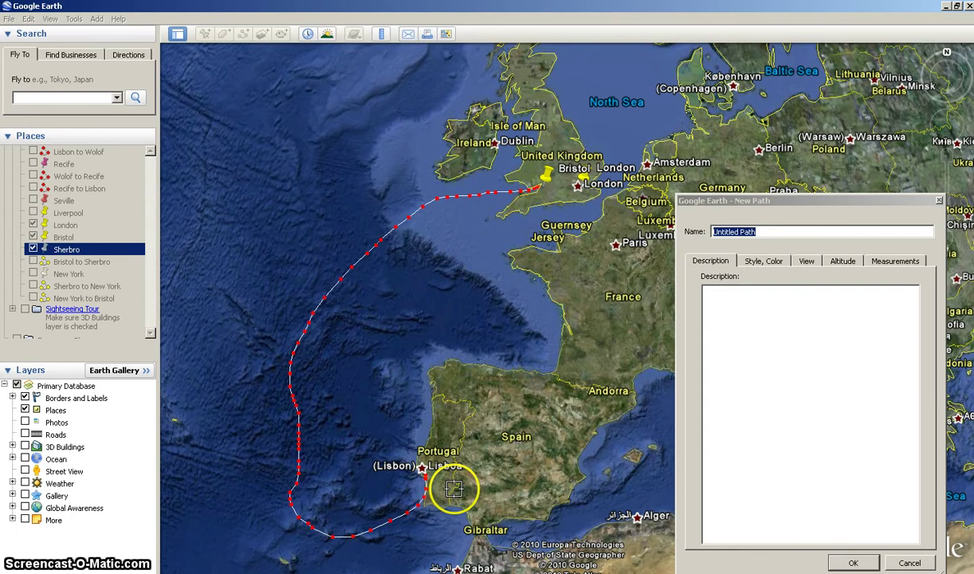
{"action": "left_click", "coordinate": [917, 562]}
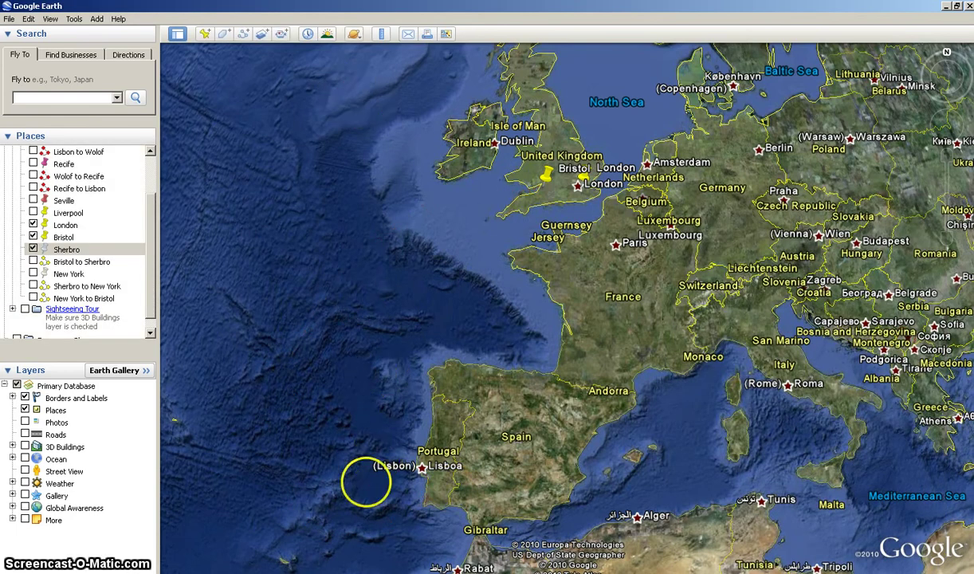
Show the saved Bristol to Sherbro path on the globe.
{"action": "scroll", "coordinate": [350, 460], "scroll_direction": "down", "scroll_amount": 3}
{"action": "left_click_drag", "start_coordinate": [379, 379], "coordinate": [353, 229]}
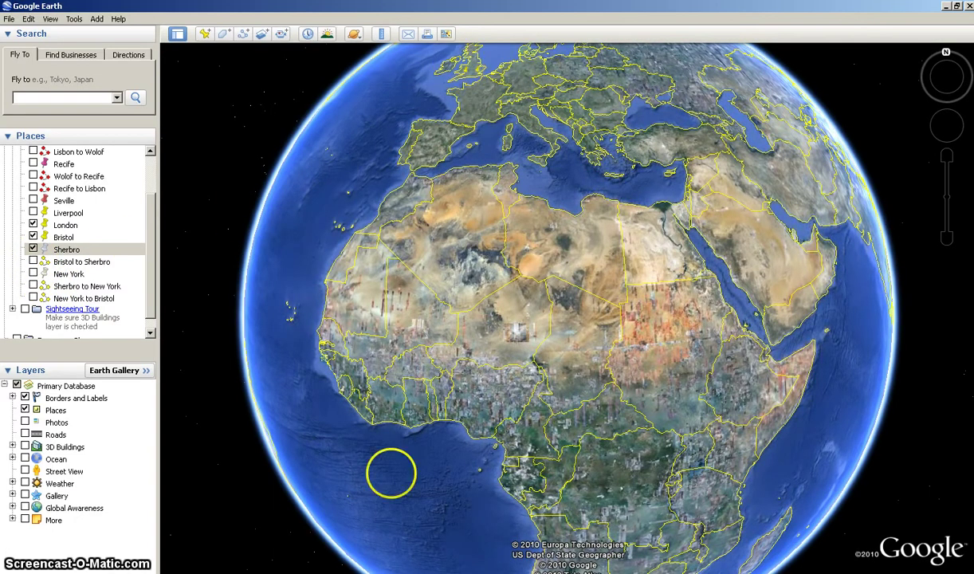
{"action": "left_click", "coordinate": [33, 262]}
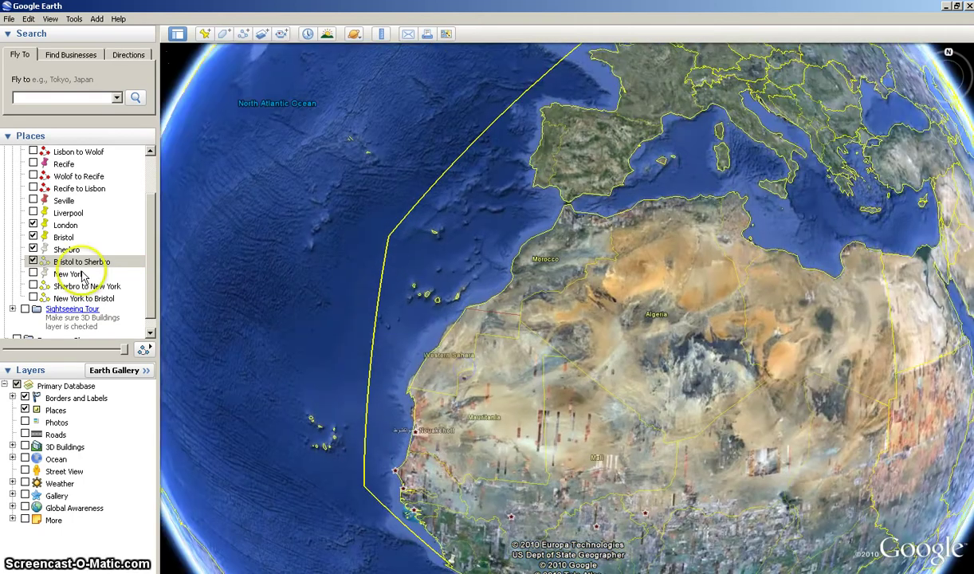
Look at the line style and colour settings of the Bristol to Sherbro path without changing them.
{"action": "right_click", "coordinate": [78, 265]}
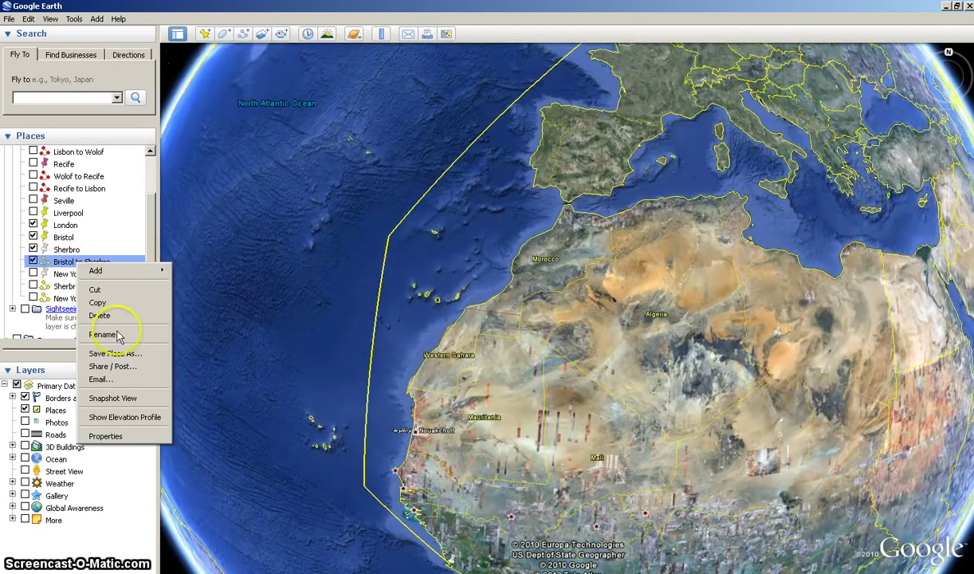
{"action": "left_click", "coordinate": [134, 436]}
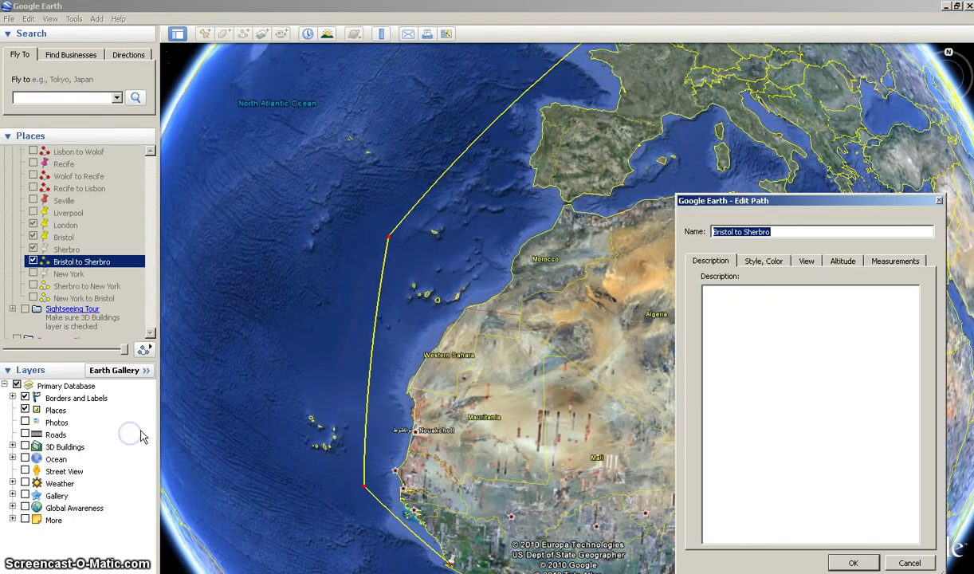
{"action": "left_click", "coordinate": [765, 261]}
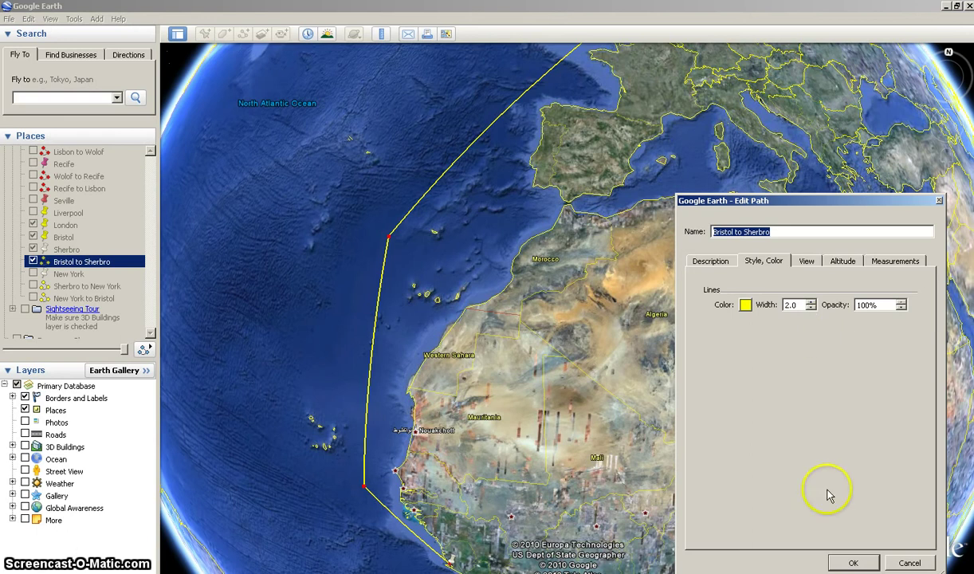
{"action": "left_click", "coordinate": [905, 562]}
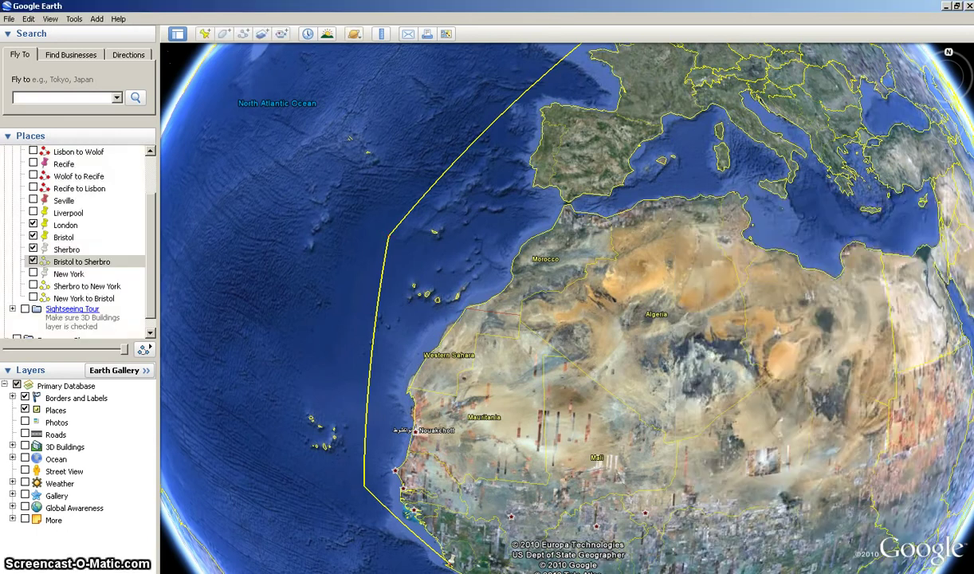
Examine the Bristol to Sherbro route down to West Africa and the Atlantic crossing towards the North American east coast.
{"action": "left_click_drag", "start_coordinate": [556, 341], "coordinate": [524, 234]}
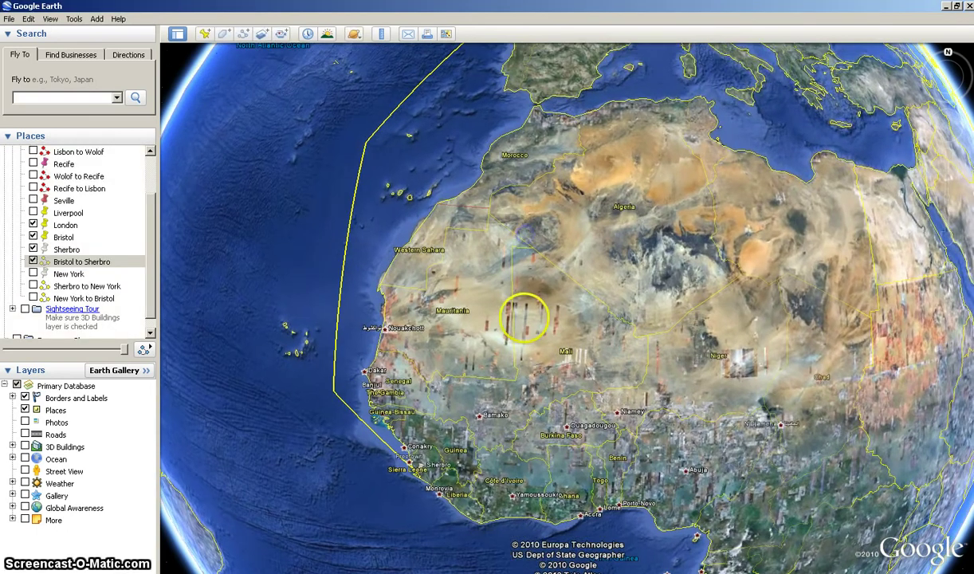
{"action": "scroll", "coordinate": [524, 317], "scroll_direction": "down", "scroll_amount": 3}
{"action": "left_click_drag", "start_coordinate": [419, 262], "coordinate": [411, 279]}
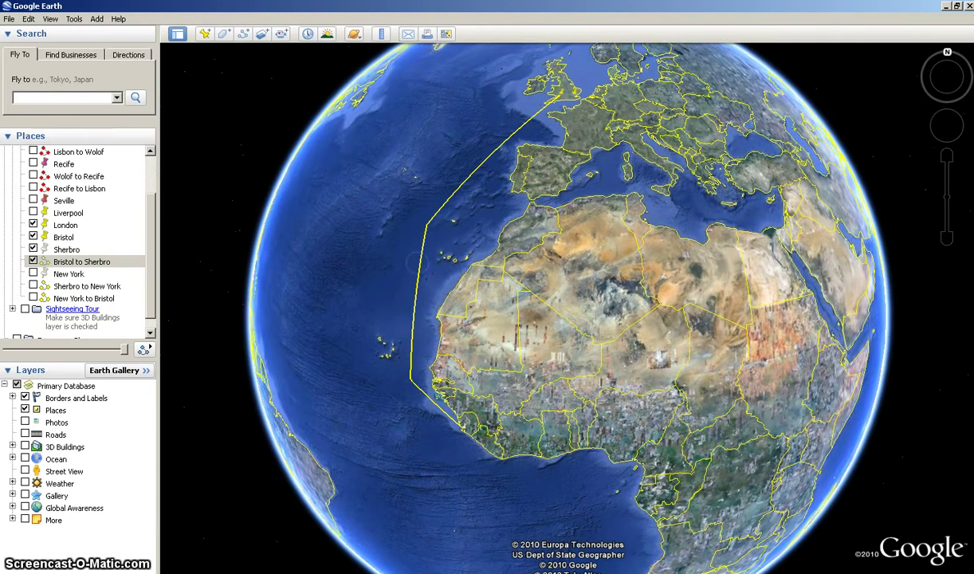
{"action": "left_click_drag", "start_coordinate": [324, 292], "coordinate": [439, 298]}
{"action": "left_click", "coordinate": [507, 350]}
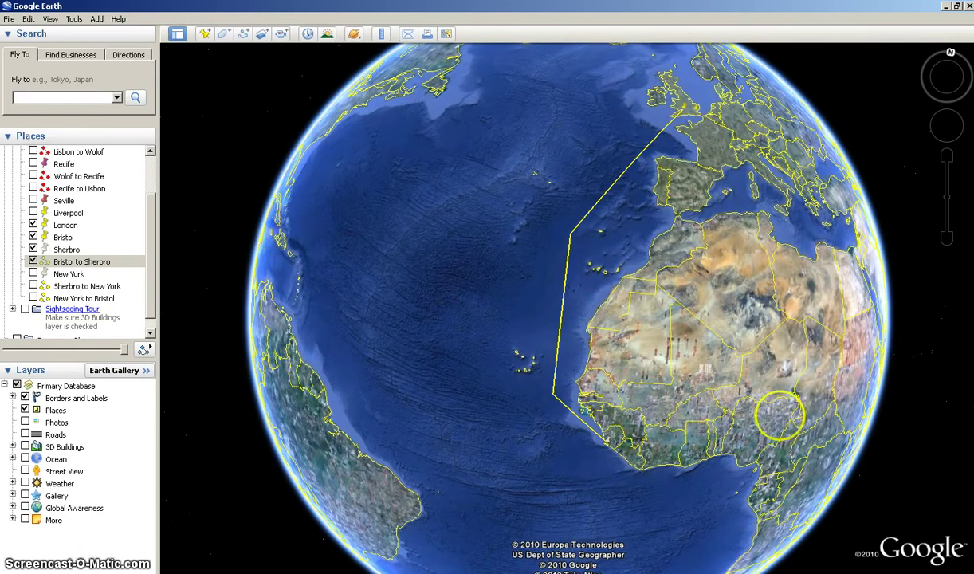
{"action": "left_click_drag", "start_coordinate": [811, 394], "coordinate": [801, 335]}
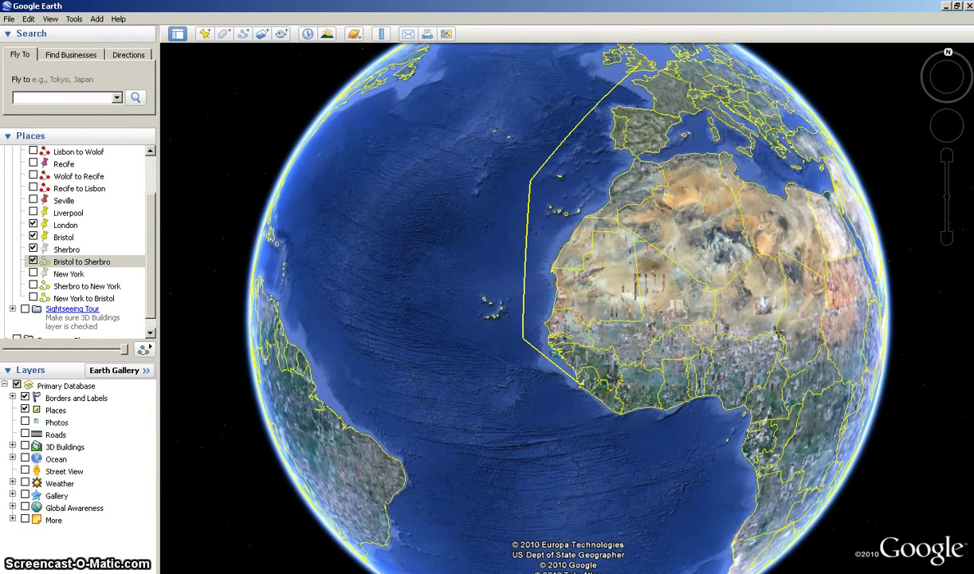
{"action": "left_click_drag", "start_coordinate": [662, 419], "coordinate": [676, 406]}
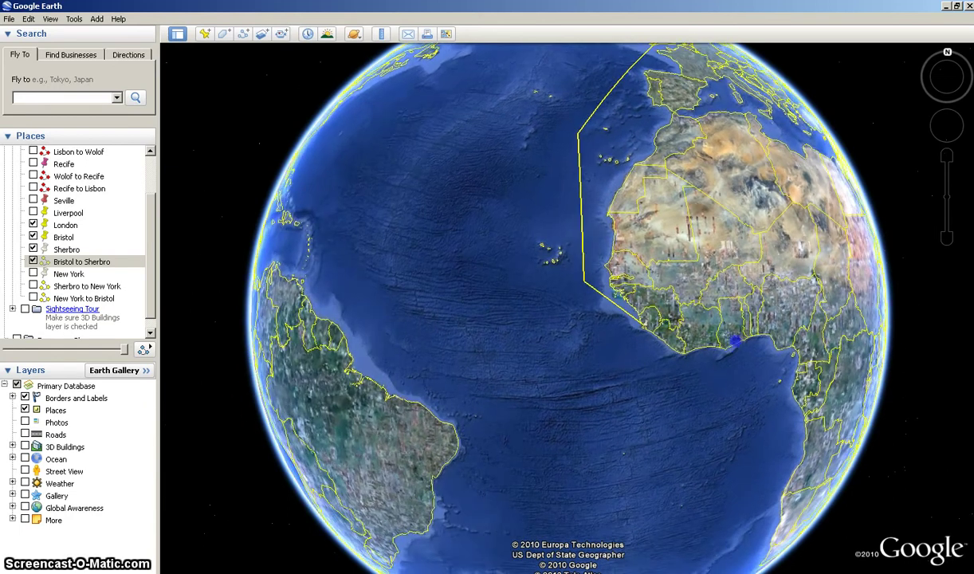
{"action": "left_click_drag", "start_coordinate": [363, 260], "coordinate": [424, 349]}
{"action": "left_click_drag", "start_coordinate": [702, 260], "coordinate": [701, 307]}
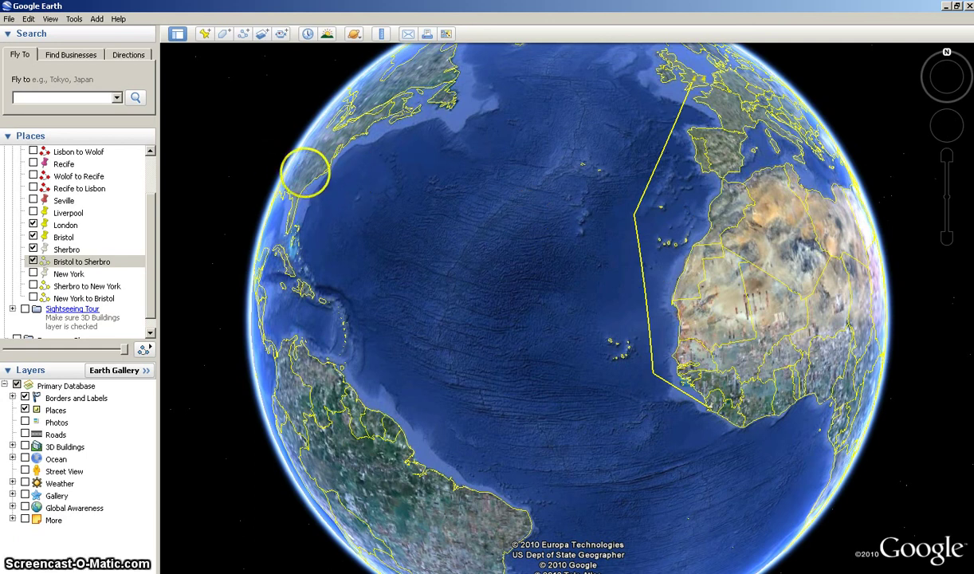
{"action": "left_click_drag", "start_coordinate": [253, 226], "coordinate": [281, 237]}
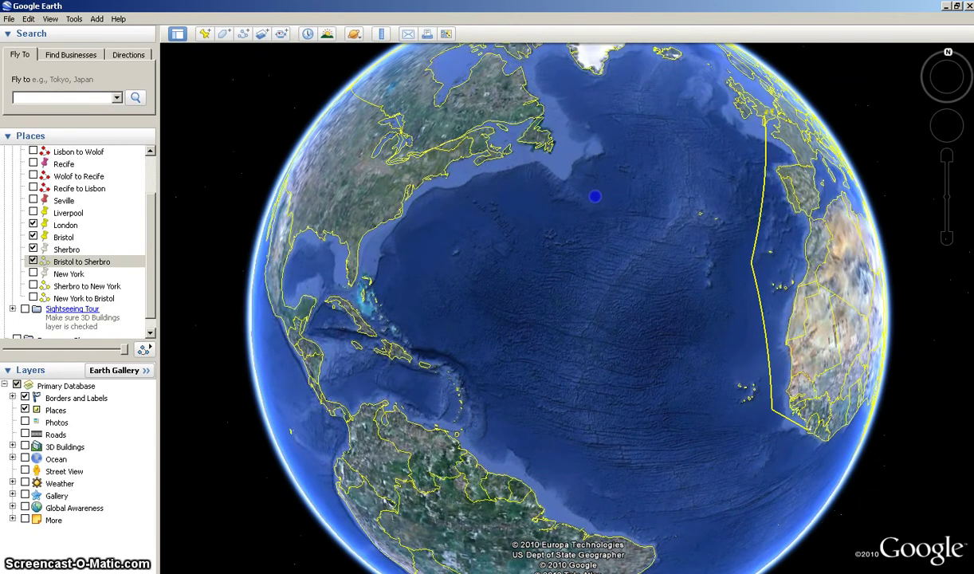
{"action": "left_click_drag", "start_coordinate": [424, 200], "coordinate": [480, 224]}
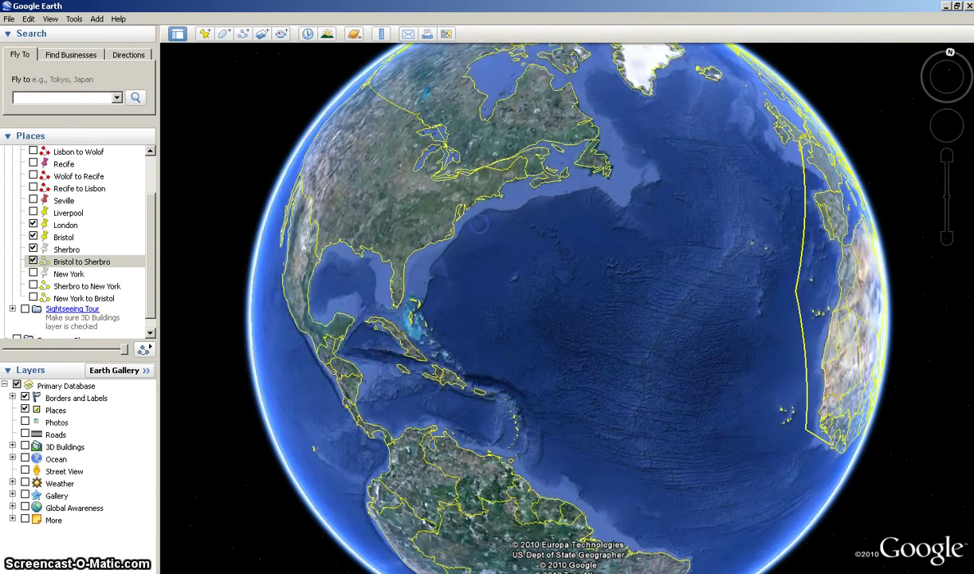
Show the New York placemark and view it close up on the US east coast.
{"action": "left_click", "coordinate": [34, 276]}
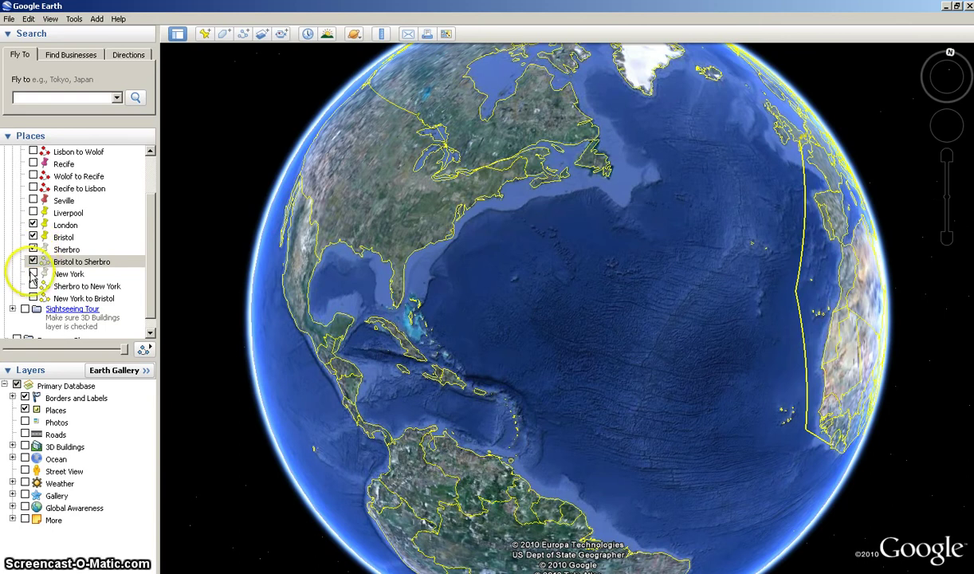
{"action": "left_click", "coordinate": [34, 274]}
{"action": "left_click_drag", "start_coordinate": [323, 150], "coordinate": [307, 219]}
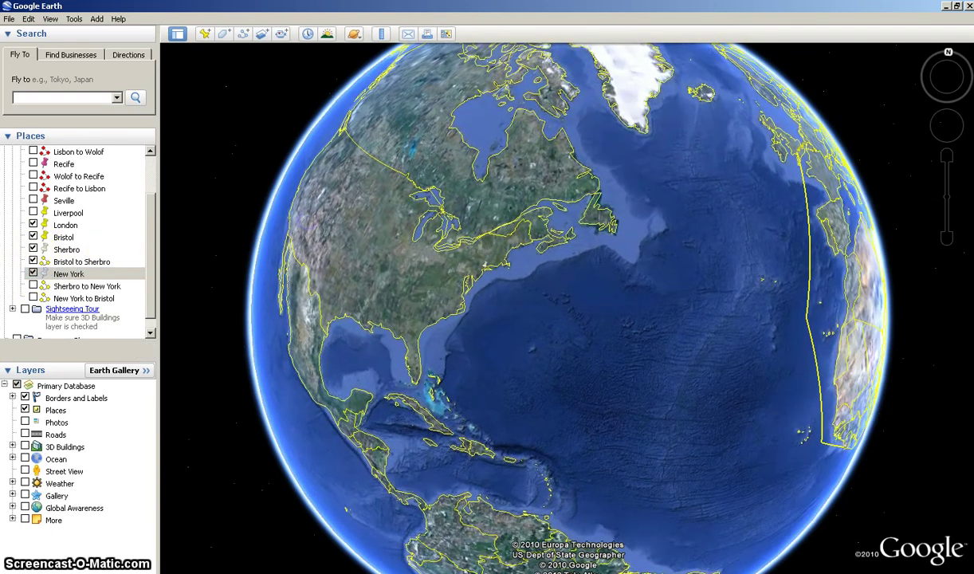
{"action": "scroll", "coordinate": [378, 225], "scroll_direction": "up", "scroll_amount": 3}
{"action": "left_click_drag", "start_coordinate": [314, 183], "coordinate": [386, 243]}
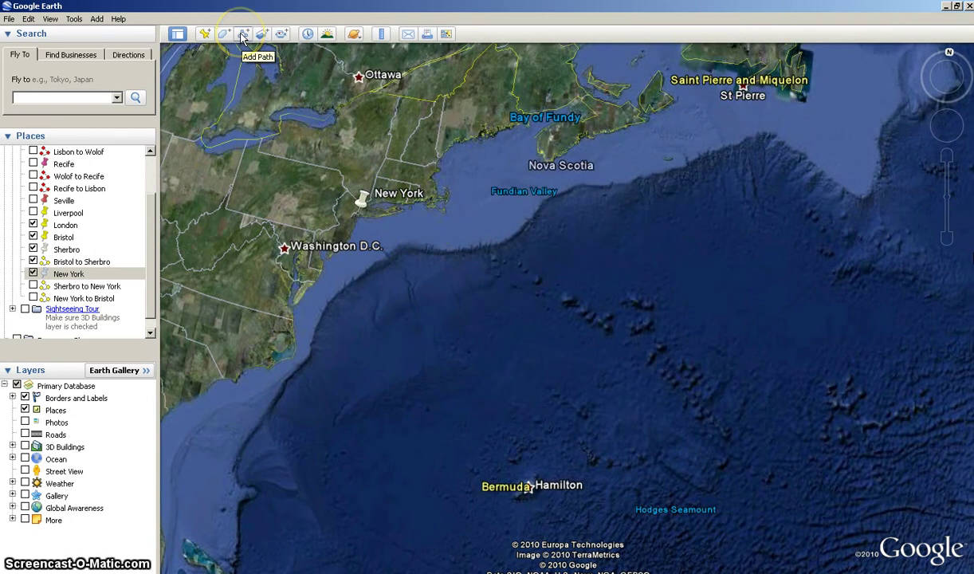
Show the Sherbro to New York path and examine its course across the North Atlantic between West Africa and New York.
{"action": "scroll", "coordinate": [532, 306], "scroll_direction": "down", "scroll_amount": 3}
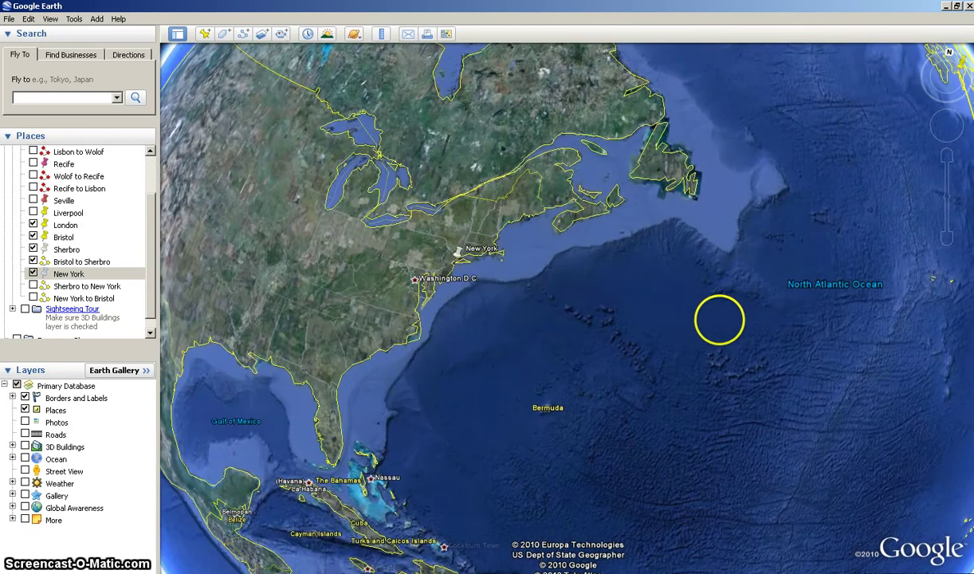
{"action": "scroll", "coordinate": [719, 320], "scroll_direction": "down", "scroll_amount": 1}
{"action": "left_click_drag", "start_coordinate": [787, 312], "coordinate": [714, 260]}
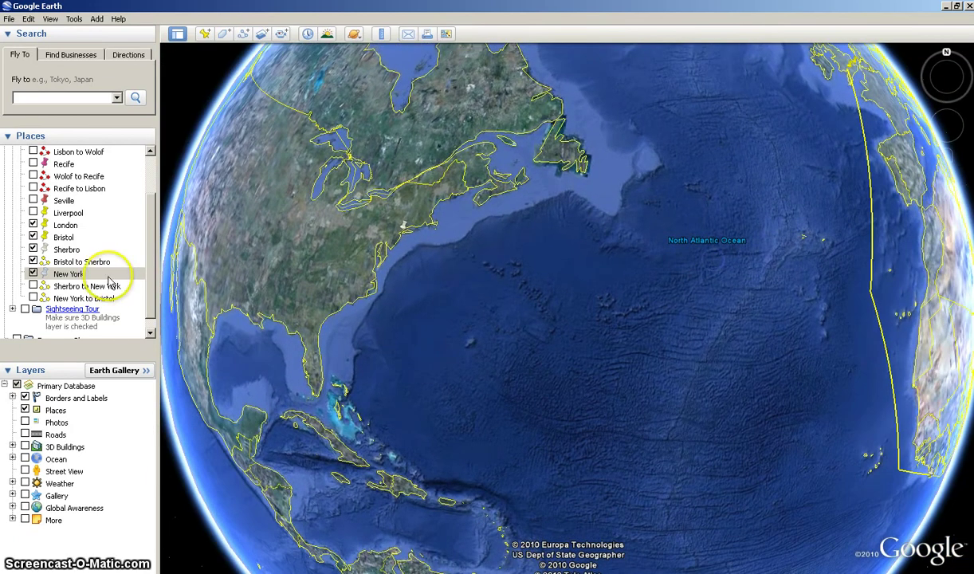
{"action": "left_click", "coordinate": [33, 286]}
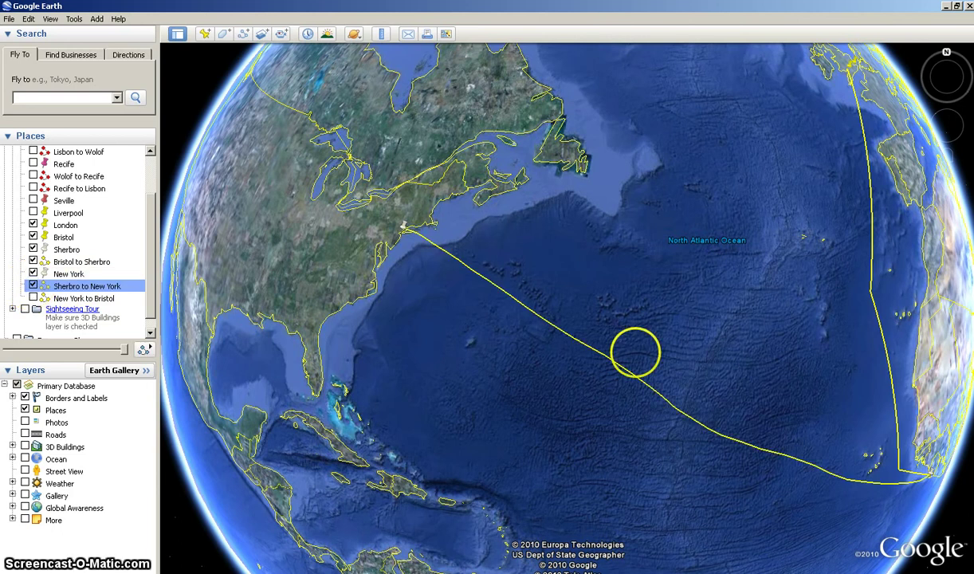
{"action": "left_click_drag", "start_coordinate": [798, 387], "coordinate": [643, 331]}
{"action": "left_click", "coordinate": [256, 225]}
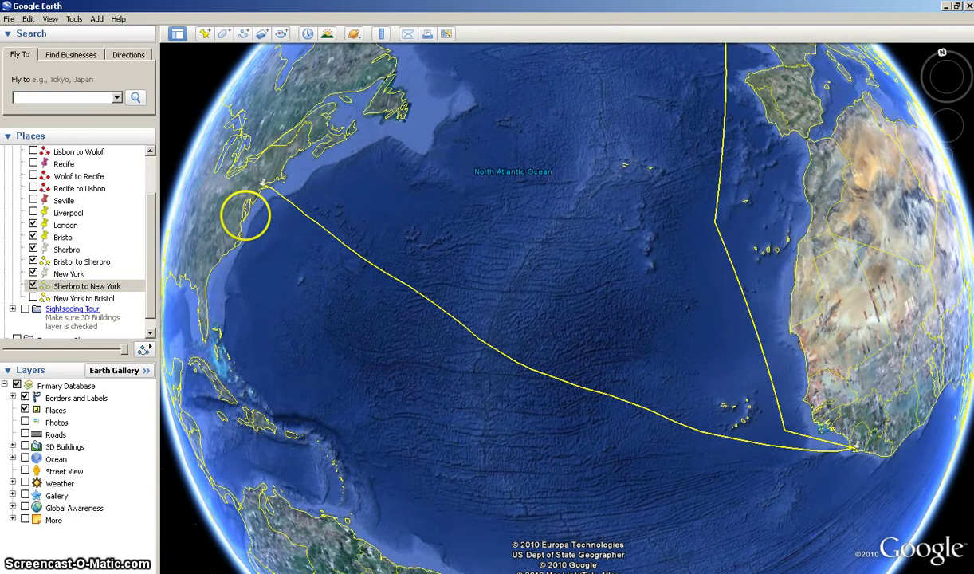
{"action": "left_click_drag", "start_coordinate": [539, 343], "coordinate": [530, 312]}
{"action": "scroll", "coordinate": [470, 337], "scroll_direction": "up", "scroll_amount": 3}
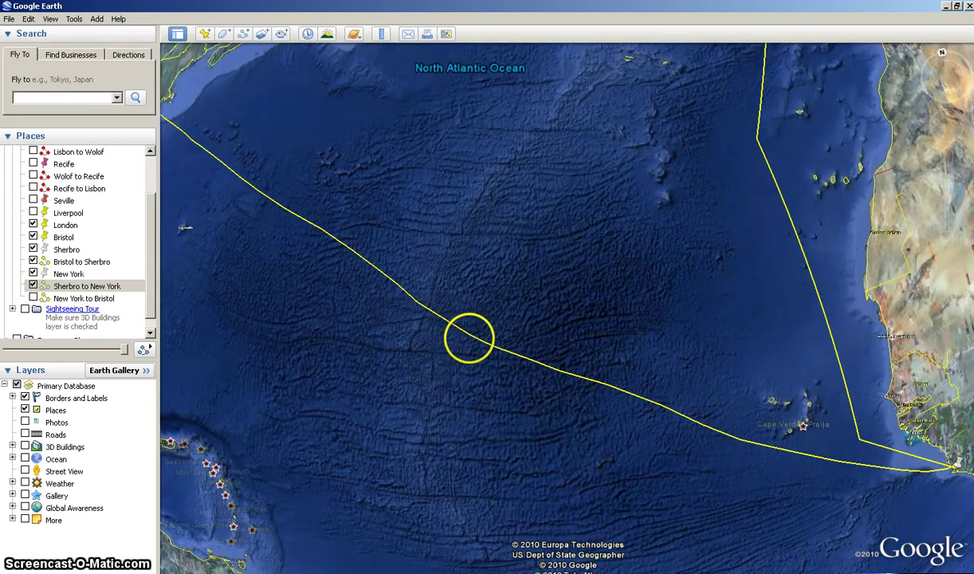
{"action": "left_click", "coordinate": [240, 265]}
{"action": "left_click_drag", "start_coordinate": [240, 266], "coordinate": [308, 318]}
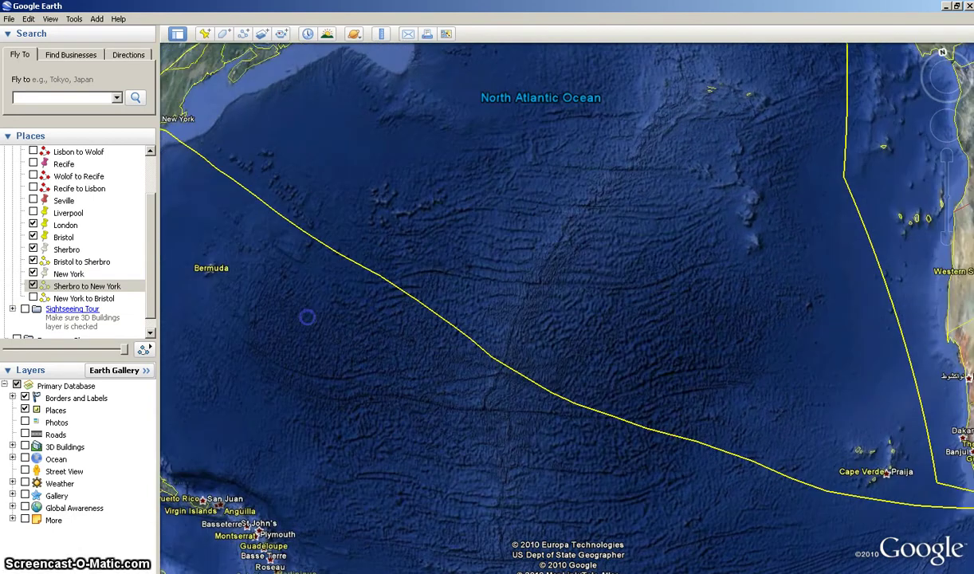
{"action": "left_click_drag", "start_coordinate": [814, 247], "coordinate": [576, 317]}
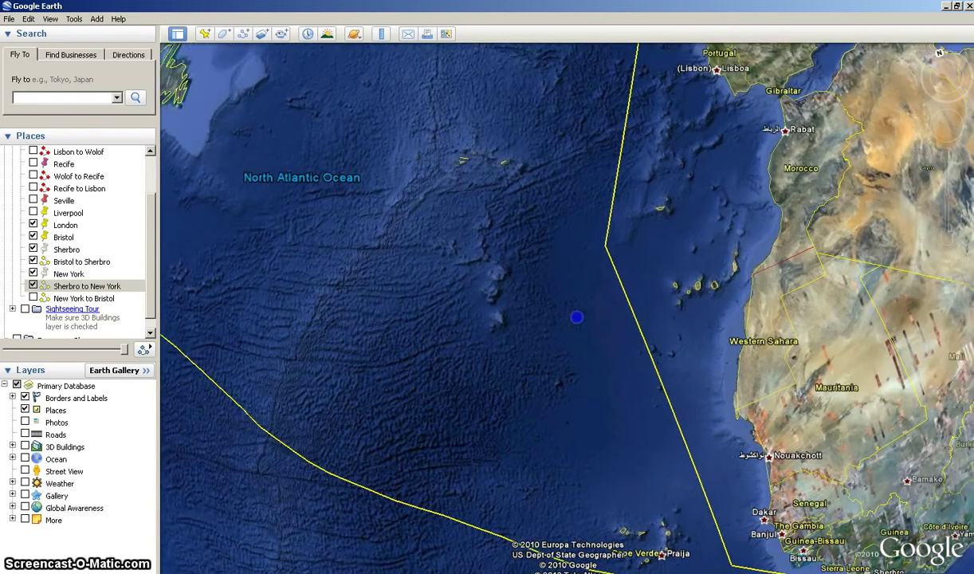
Check the length of the Bristol to Sherbro path in miles and in kilometers, leaving the path unedited.
{"action": "right_click", "coordinate": [72, 263]}
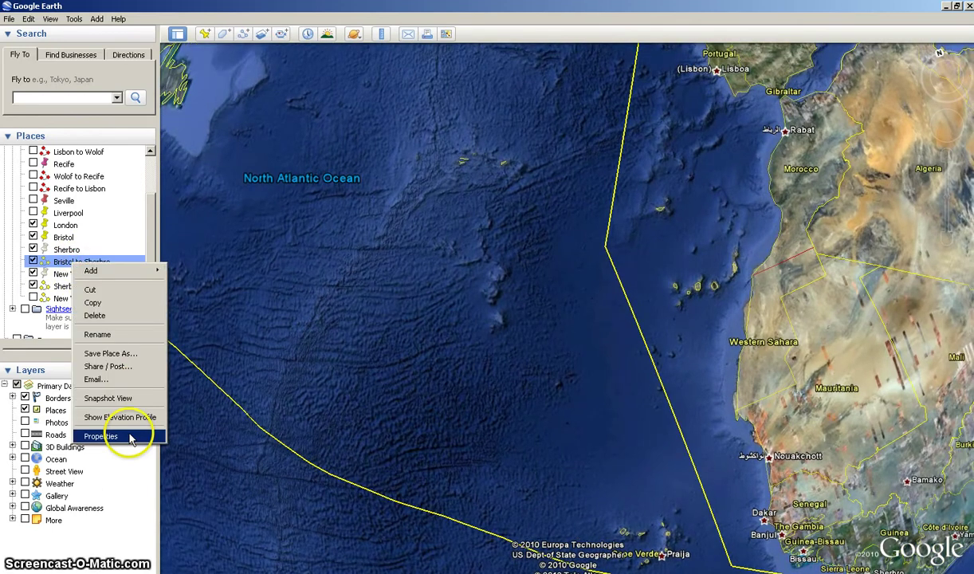
{"action": "left_click", "coordinate": [130, 439]}
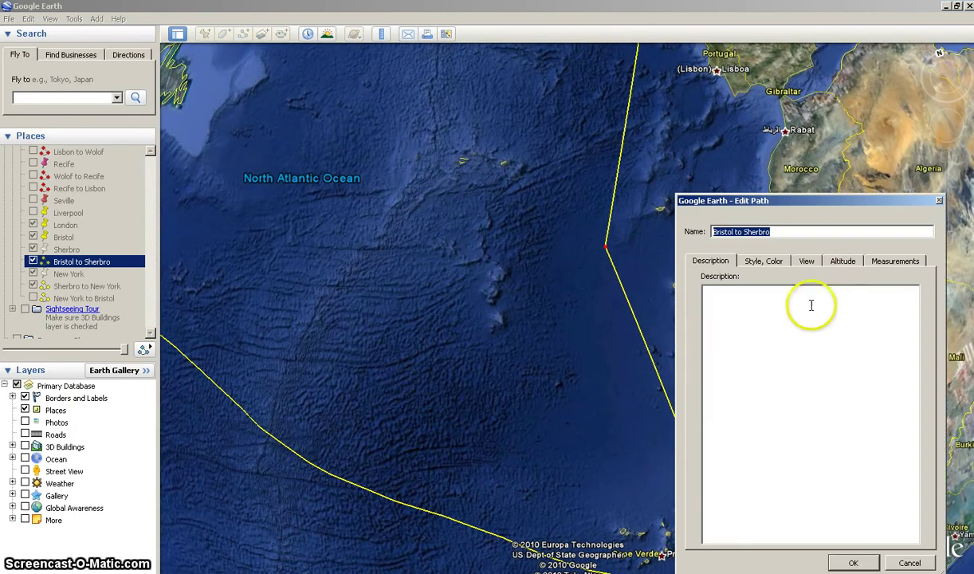
{"action": "left_click", "coordinate": [898, 265]}
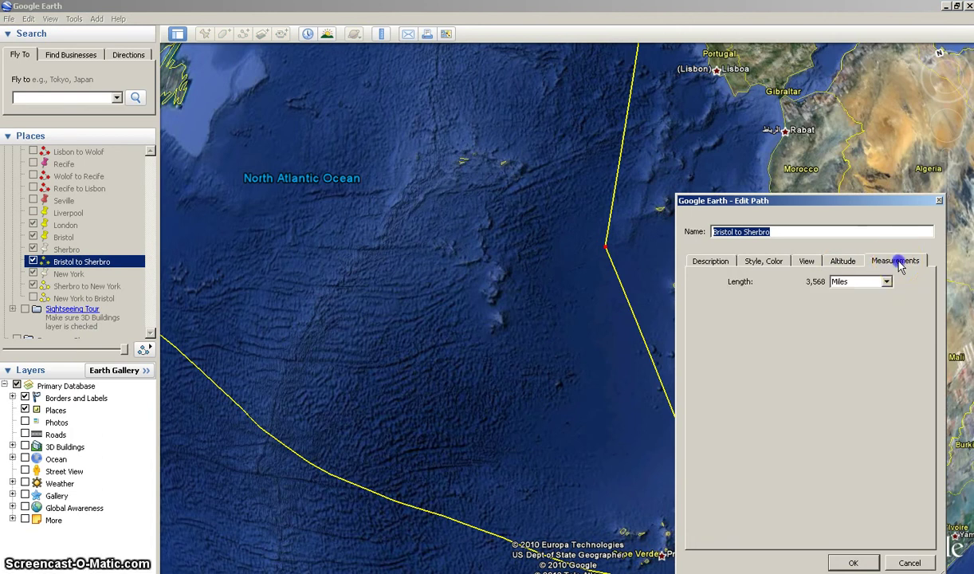
{"action": "left_click", "coordinate": [843, 283]}
{"action": "left_click", "coordinate": [849, 312]}
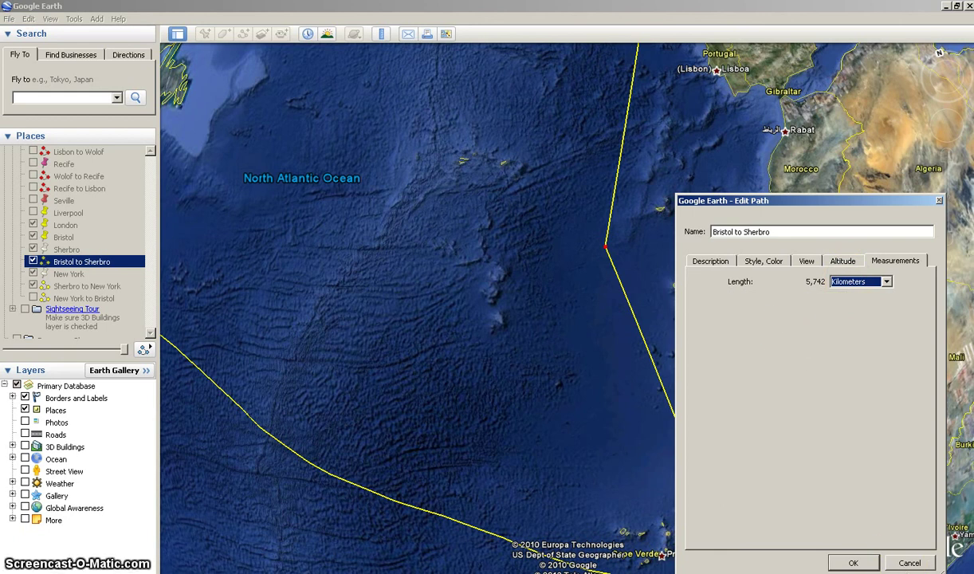
{"action": "left_click", "coordinate": [913, 564]}
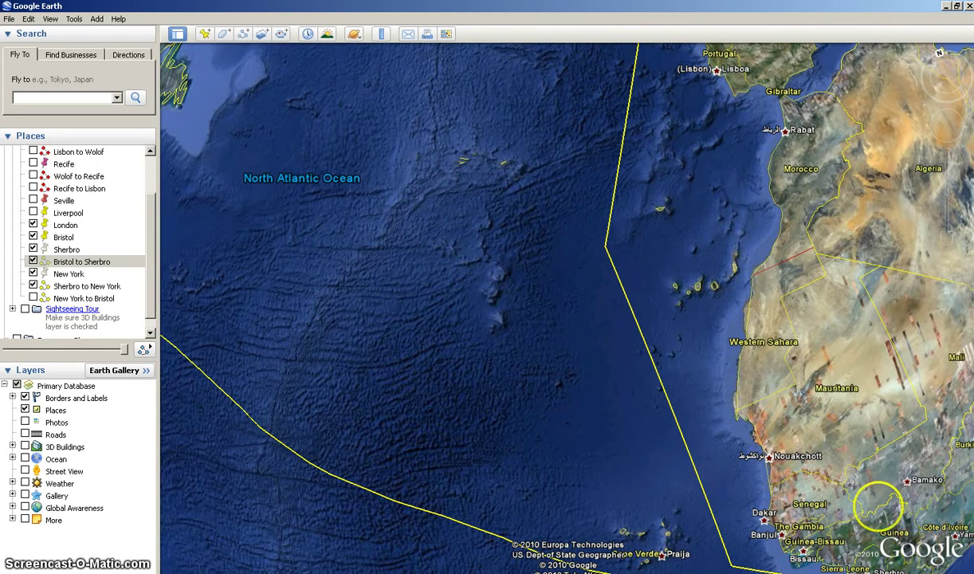
Follow the Sherbro to New York path up to New York and examine the North Atlantic from there back towards Europe.
{"action": "left_click_drag", "start_coordinate": [450, 296], "coordinate": [566, 380]}
{"action": "left_click_drag", "start_coordinate": [454, 313], "coordinate": [542, 280]}
{"action": "left_click_drag", "start_coordinate": [719, 159], "coordinate": [639, 286]}
{"action": "left_click_drag", "start_coordinate": [732, 210], "coordinate": [594, 175]}
{"action": "left_click_drag", "start_coordinate": [451, 341], "coordinate": [559, 247]}
{"action": "left_click_drag", "start_coordinate": [176, 288], "coordinate": [396, 278]}
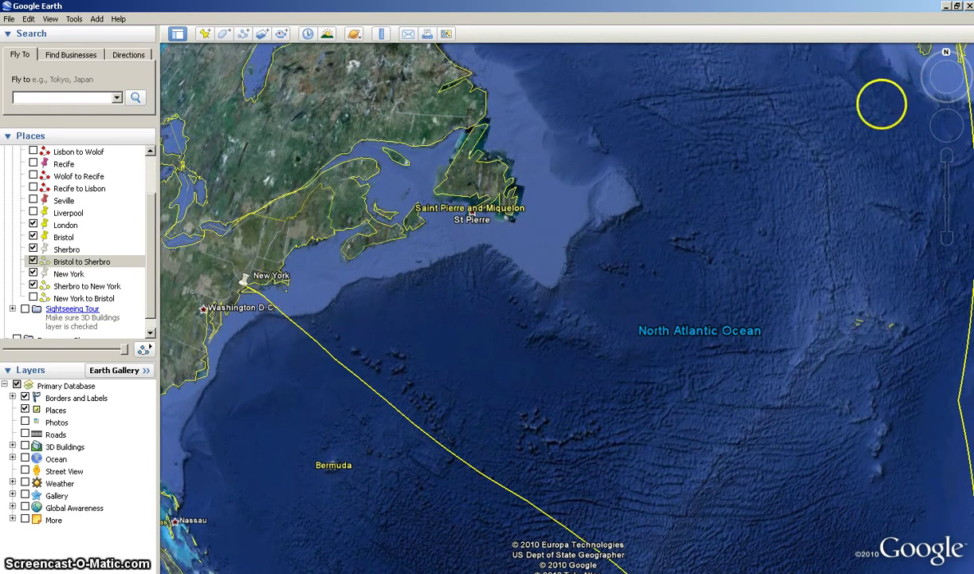
{"action": "left_click_drag", "start_coordinate": [795, 200], "coordinate": [652, 103]}
{"action": "mouse_move", "coordinate": [626, 179]}
{"action": "left_mouse_down"}
{"action": "mouse_move", "coordinate": [522, 287]}
{"action": "mouse_move", "coordinate": [613, 169]}
{"action": "left_mouse_up"}
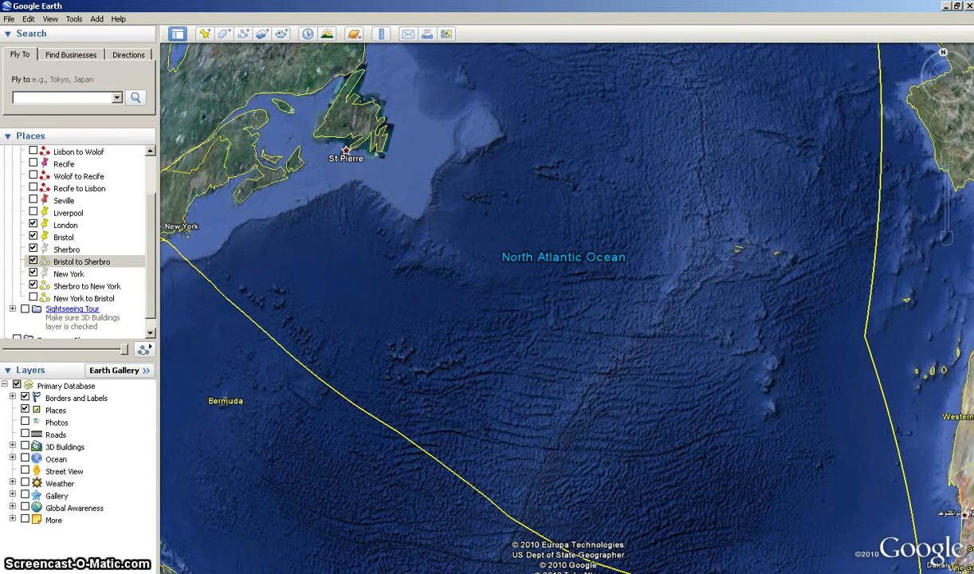
Show the New York to Bristol path and view it on the whole globe together with the other two routes.
{"action": "left_click", "coordinate": [33, 298]}
{"action": "left_click_drag", "start_coordinate": [510, 172], "coordinate": [385, 378]}
{"action": "left_click_drag", "start_coordinate": [393, 300], "coordinate": [514, 97]}
{"action": "left_click_drag", "start_coordinate": [575, 309], "coordinate": [611, 237]}
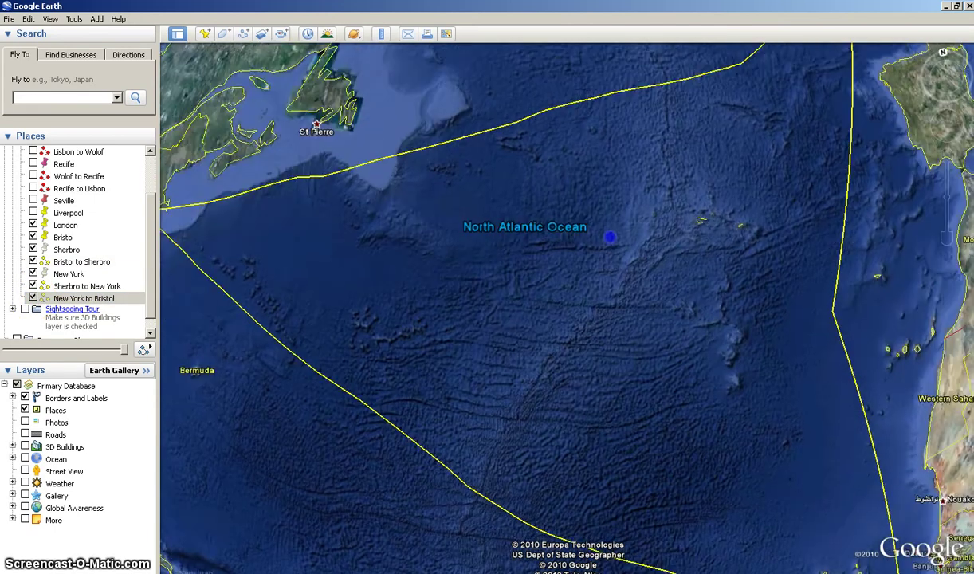
{"action": "left_click", "coordinate": [947, 238]}
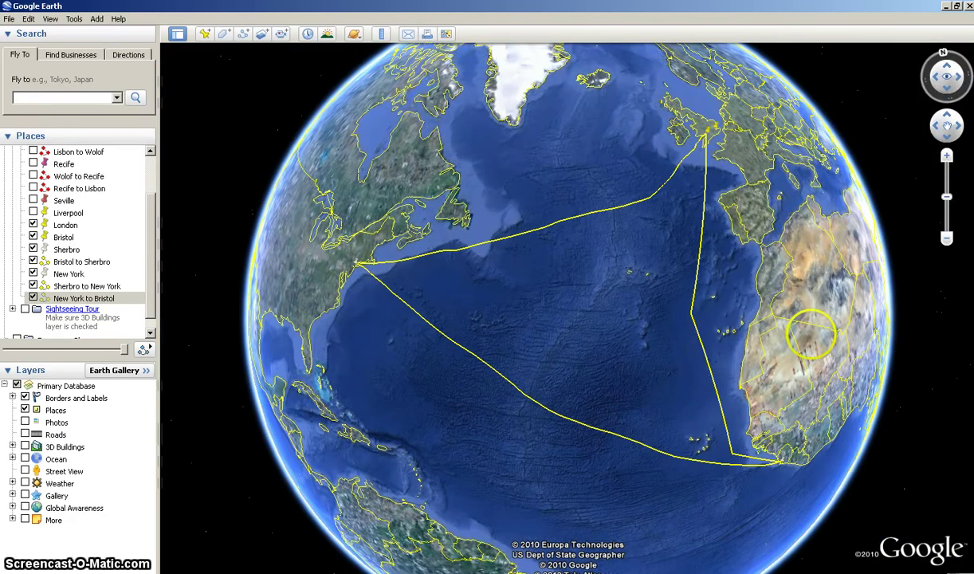
Examine the full triangle of routes between Bristol, Sherbro and New York from several angles of the globe.
{"action": "left_click_drag", "start_coordinate": [809, 333], "coordinate": [747, 315]}
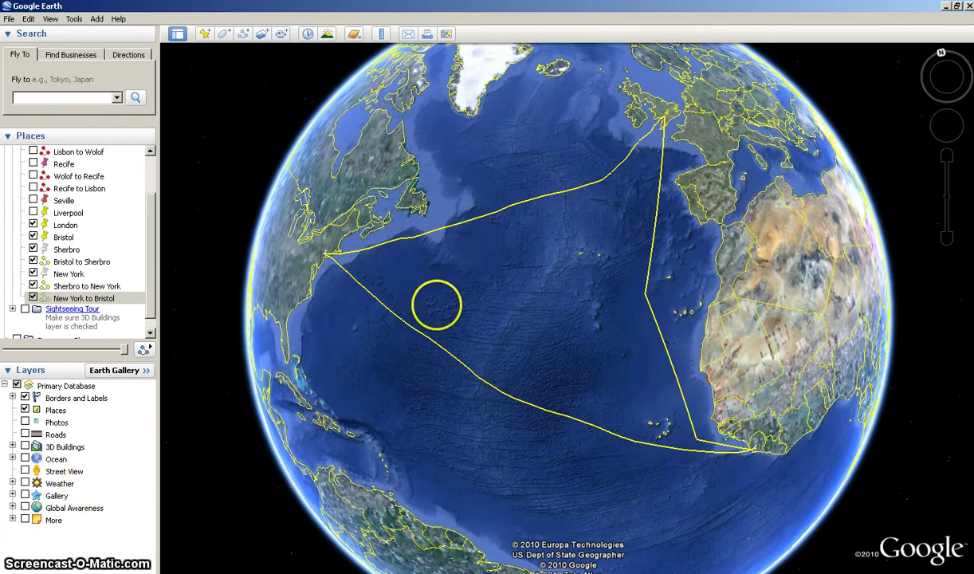
{"action": "left_click_drag", "start_coordinate": [802, 199], "coordinate": [806, 232]}
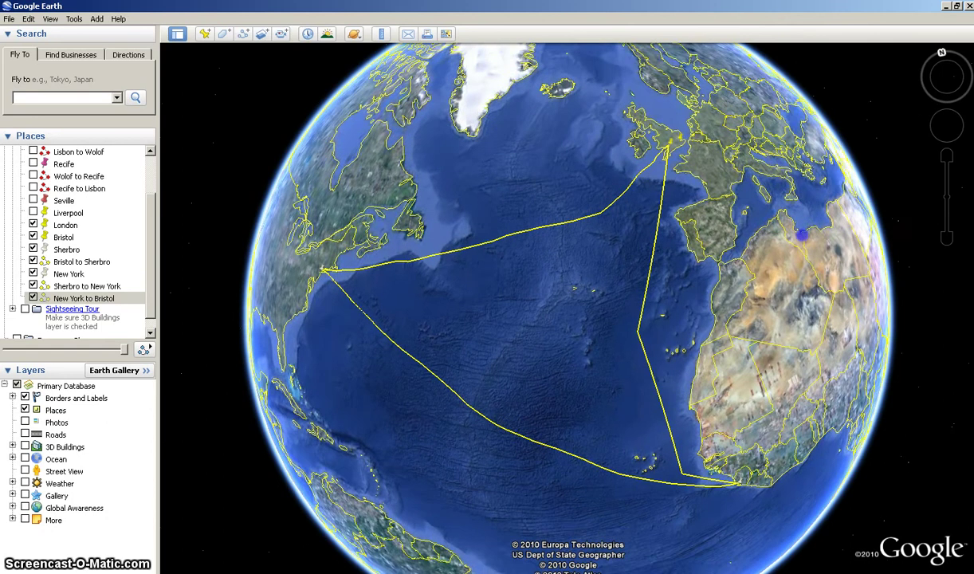
{"action": "left_click_drag", "start_coordinate": [294, 218], "coordinate": [367, 127]}
{"action": "left_click_drag", "start_coordinate": [753, 276], "coordinate": [686, 313]}
{"action": "left_click_drag", "start_coordinate": [794, 251], "coordinate": [810, 286]}
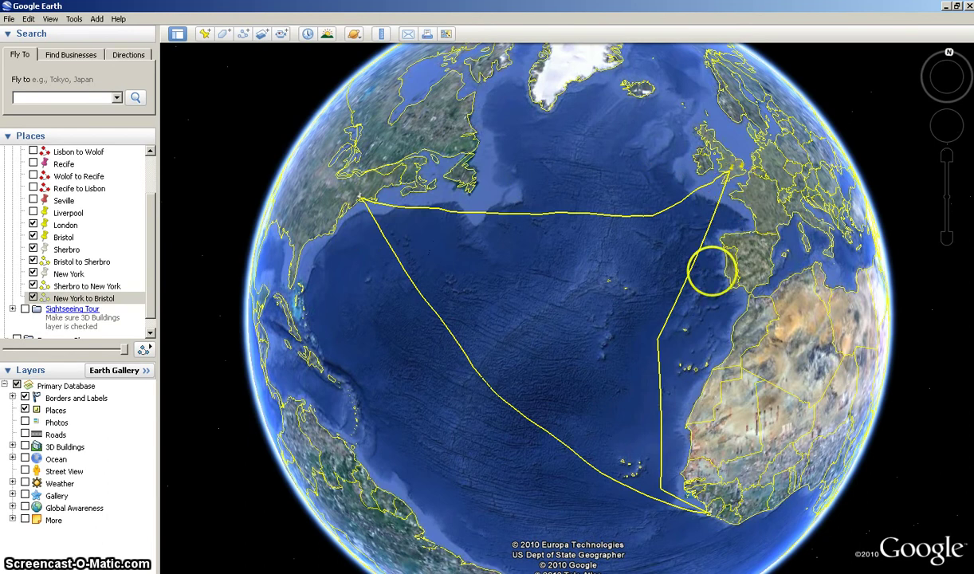
{"action": "left_click_drag", "start_coordinate": [290, 220], "coordinate": [277, 251]}
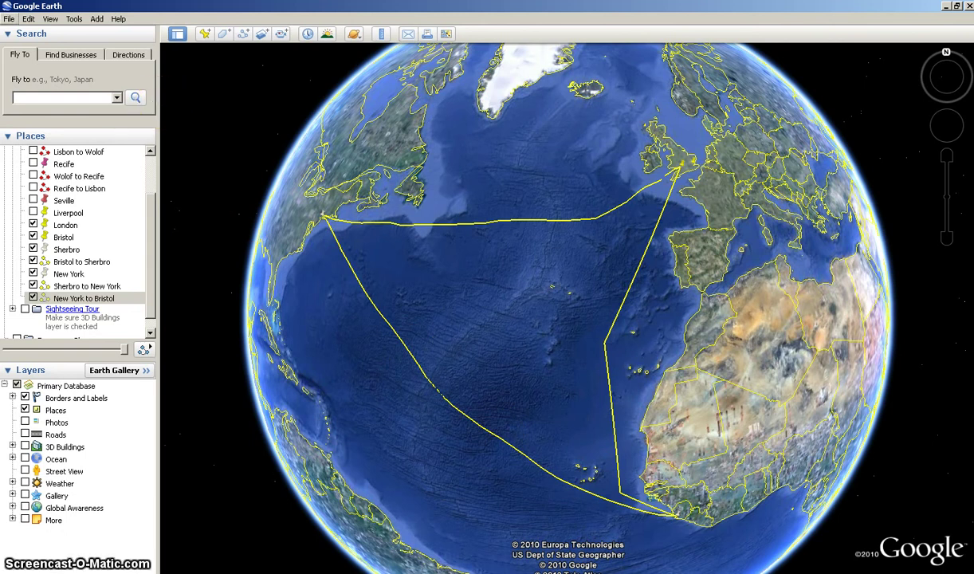
Bring up saving the New York to Bristol path as a place file, check the Kmz and Kml file types, and close the save dialog.
{"action": "left_click", "coordinate": [7, 19]}
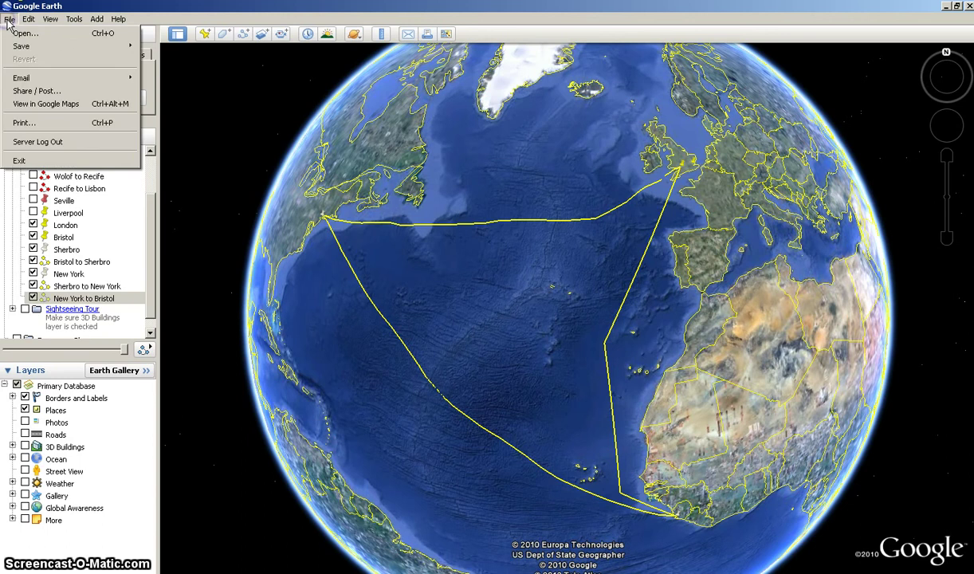
{"action": "mouse_move", "coordinate": [21, 46]}
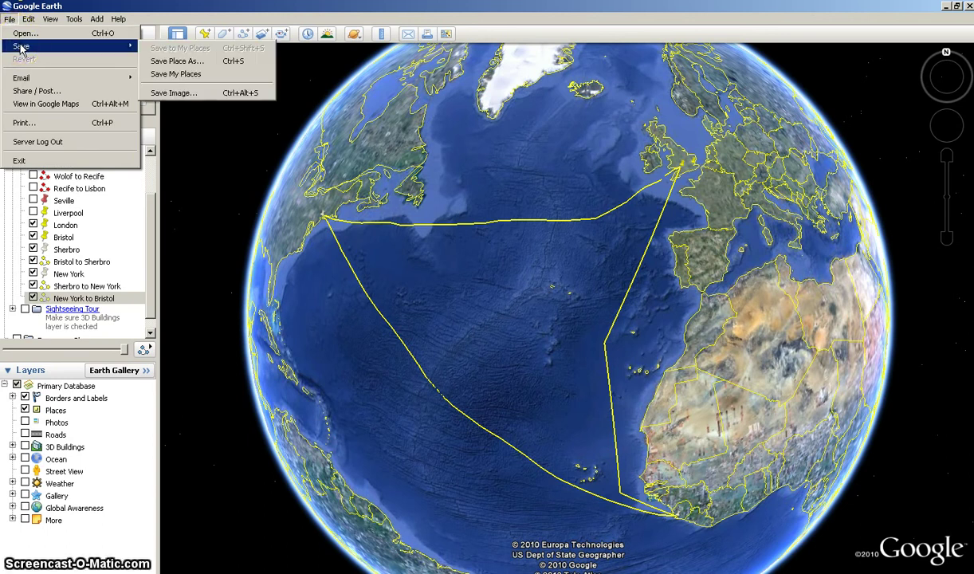
{"action": "left_click", "coordinate": [195, 63]}
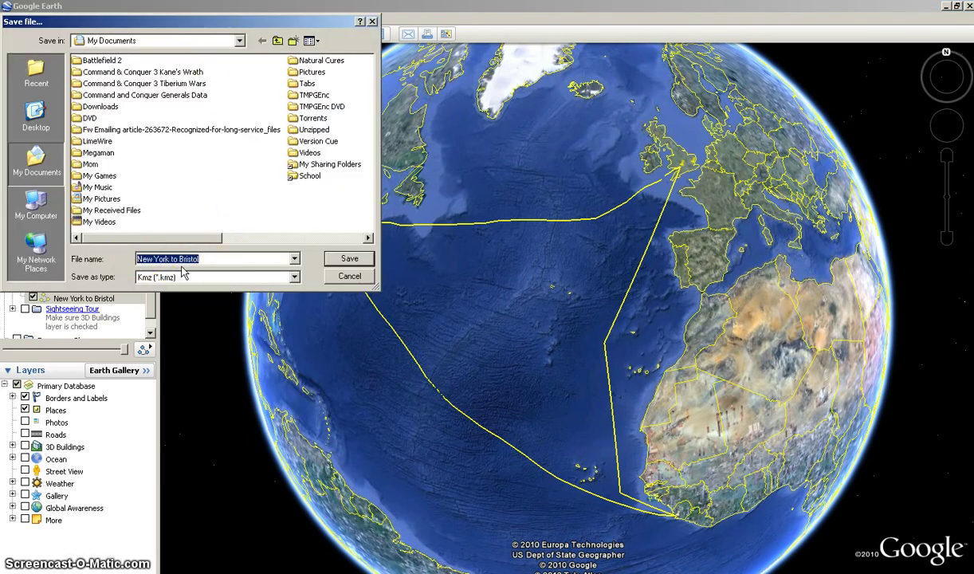
{"action": "left_click", "coordinate": [185, 278]}
{"action": "left_click", "coordinate": [186, 278]}
{"action": "left_click", "coordinate": [169, 277]}
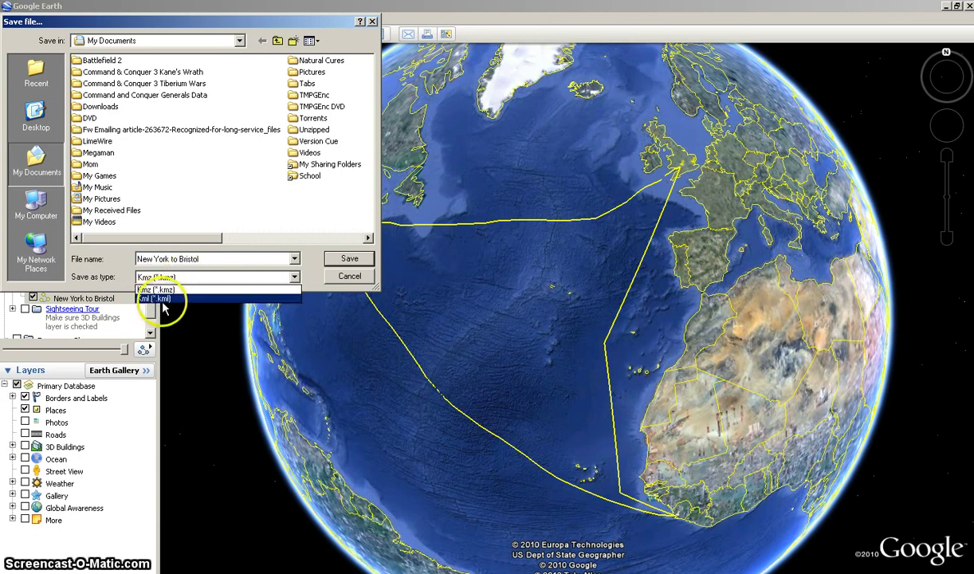
{"action": "left_click", "coordinate": [327, 264]}
{"action": "left_click", "coordinate": [315, 253]}
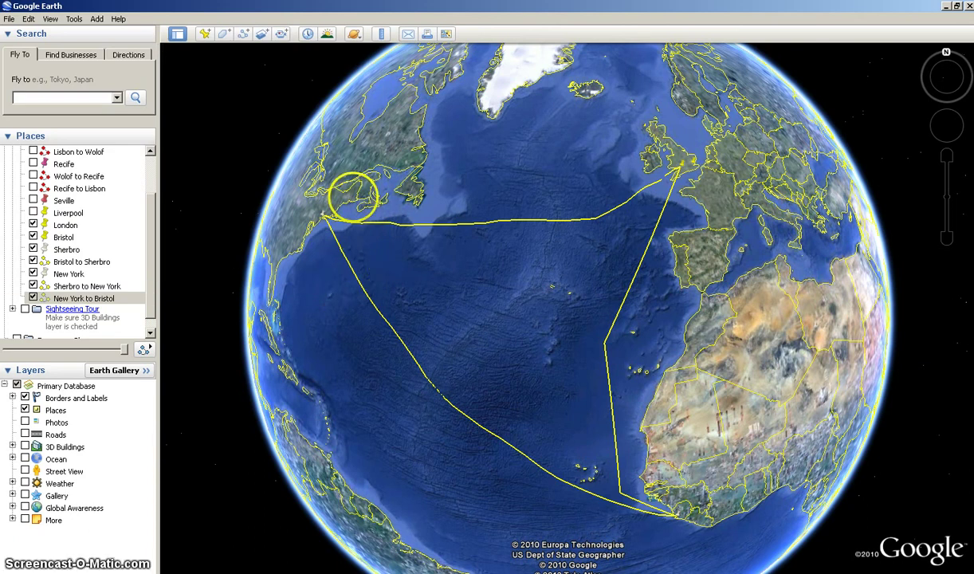
Show the Lisbon, Wolof, Recife, Seville and Liverpool placemarks along with the Lisbon to Wolof, Wolof to Recife and Recife to Lisbon paths.
{"action": "left_click_drag", "start_coordinate": [735, 160], "coordinate": [743, 187]}
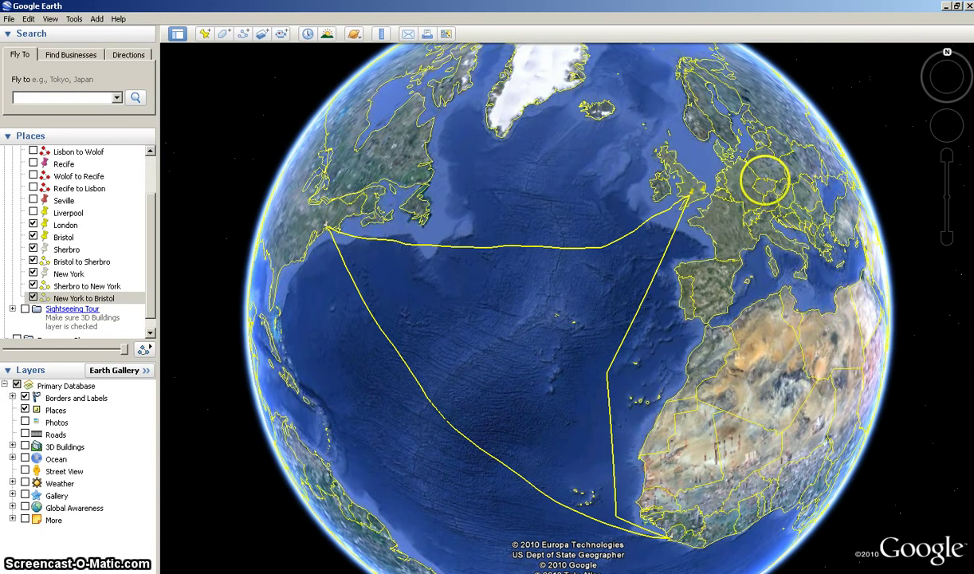
{"action": "left_click_drag", "start_coordinate": [420, 187], "coordinate": [454, 165]}
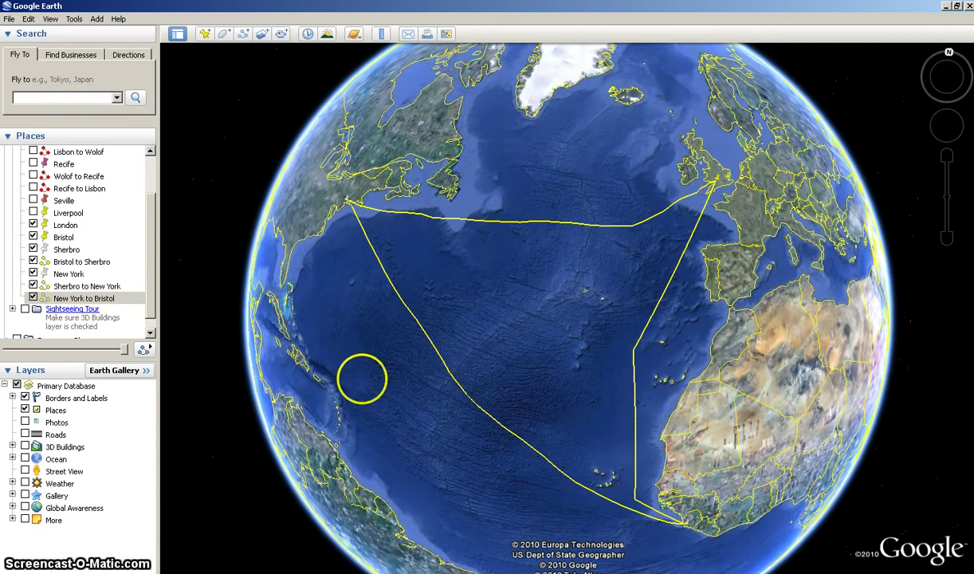
{"action": "left_click_drag", "start_coordinate": [153, 213], "coordinate": [152, 188]}
{"action": "left_click", "coordinate": [33, 175]}
{"action": "left_click", "coordinate": [33, 188]}
{"action": "left_click", "coordinate": [32, 200]}
{"action": "left_click", "coordinate": [32, 212]}
{"action": "left_click", "coordinate": [33, 224]}
{"action": "left_click", "coordinate": [33, 238]}
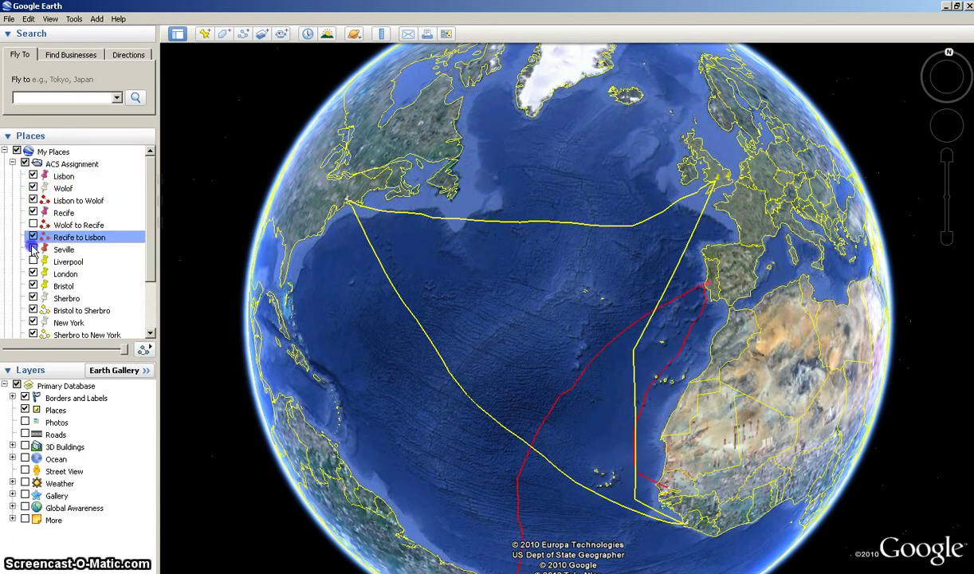
{"action": "left_click", "coordinate": [33, 250]}
{"action": "left_click", "coordinate": [33, 262]}
{"action": "left_click", "coordinate": [33, 225]}
Compare the red Lisbon–Wolof–Recife triangle with the yellow Bristol–Sherbro–New York triangle on the globe.
{"action": "left_click_drag", "start_coordinate": [425, 354], "coordinate": [400, 267]}
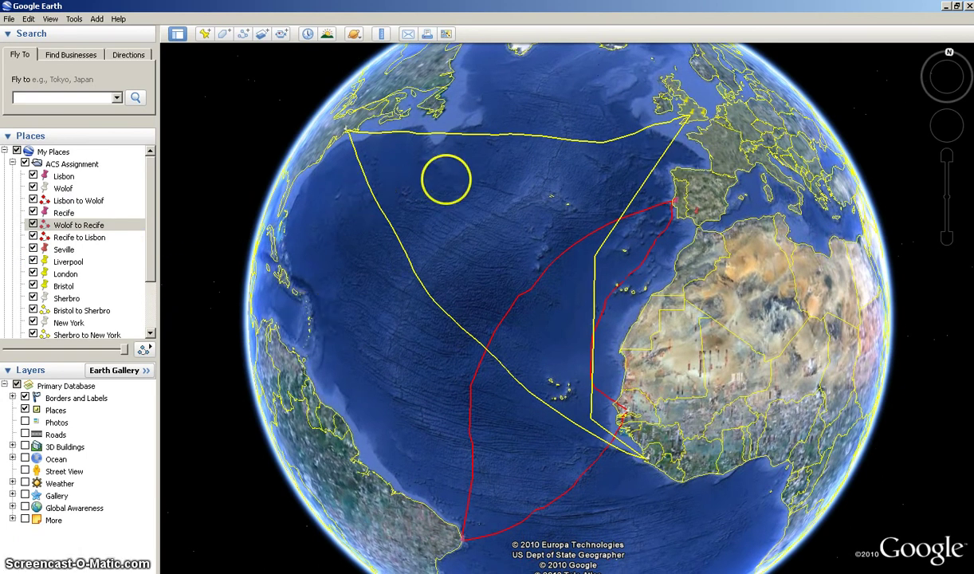
{"action": "mouse_move", "coordinate": [146, 225]}
{"action": "left_mouse_down"}
{"action": "mouse_move", "coordinate": [148, 287]}
{"action": "mouse_move", "coordinate": [140, 206]}
{"action": "left_mouse_up"}
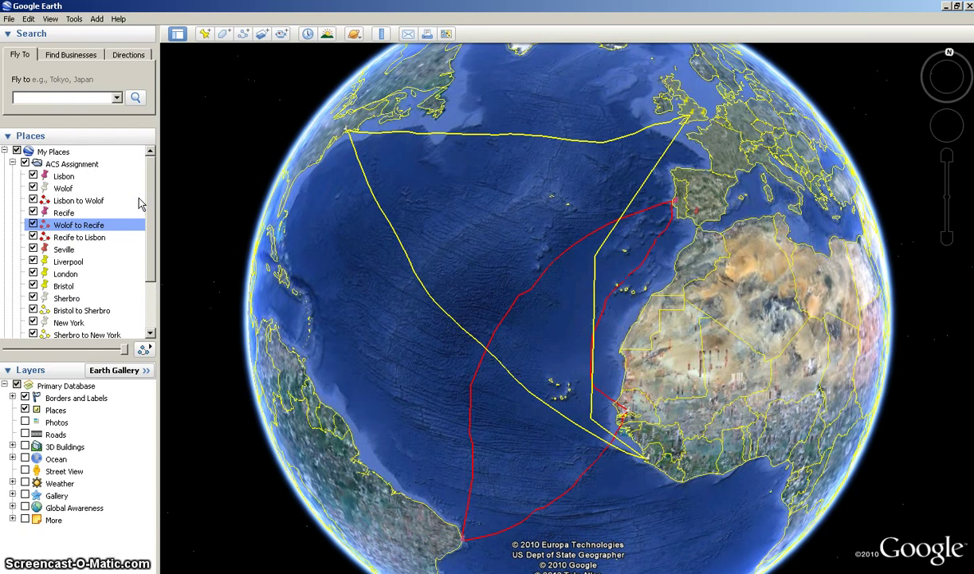
{"action": "mouse_move", "coordinate": [144, 203]}
{"action": "left_mouse_down"}
{"action": "mouse_move", "coordinate": [150, 274]}
{"action": "mouse_move", "coordinate": [146, 197]}
{"action": "left_mouse_up"}
{"action": "left_click", "coordinate": [569, 182]}
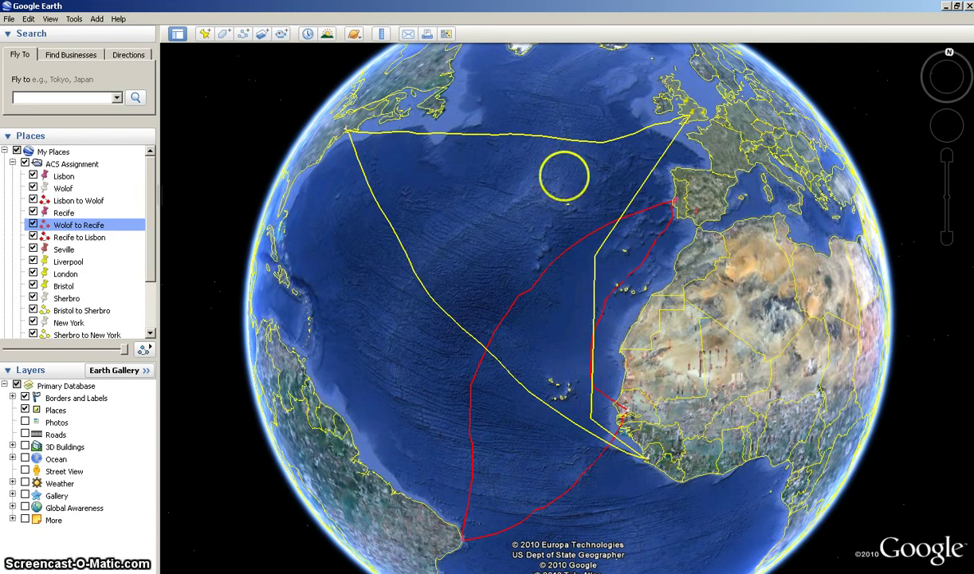
{"action": "left_click_drag", "start_coordinate": [802, 252], "coordinate": [771, 267]}
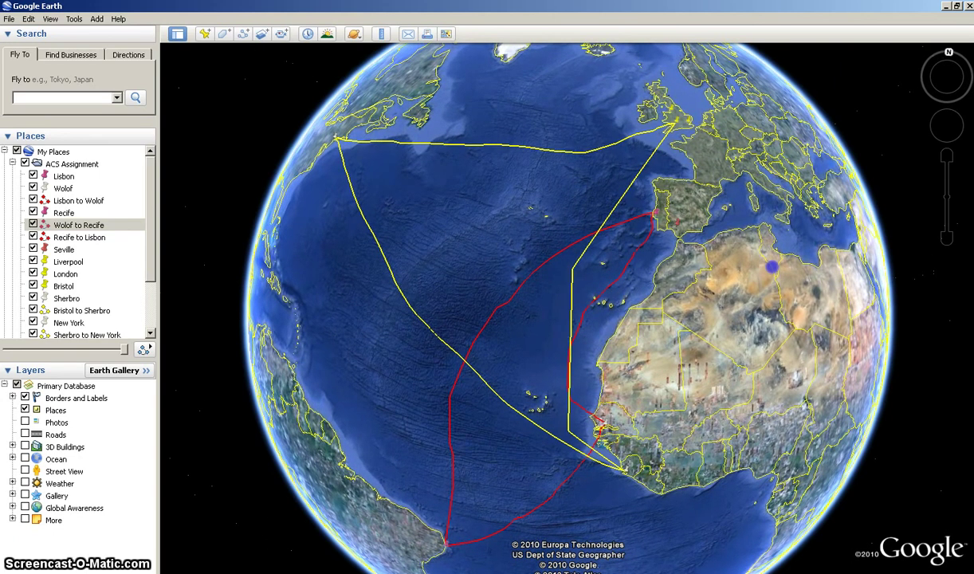
{"action": "left_click_drag", "start_coordinate": [467, 156], "coordinate": [463, 165]}
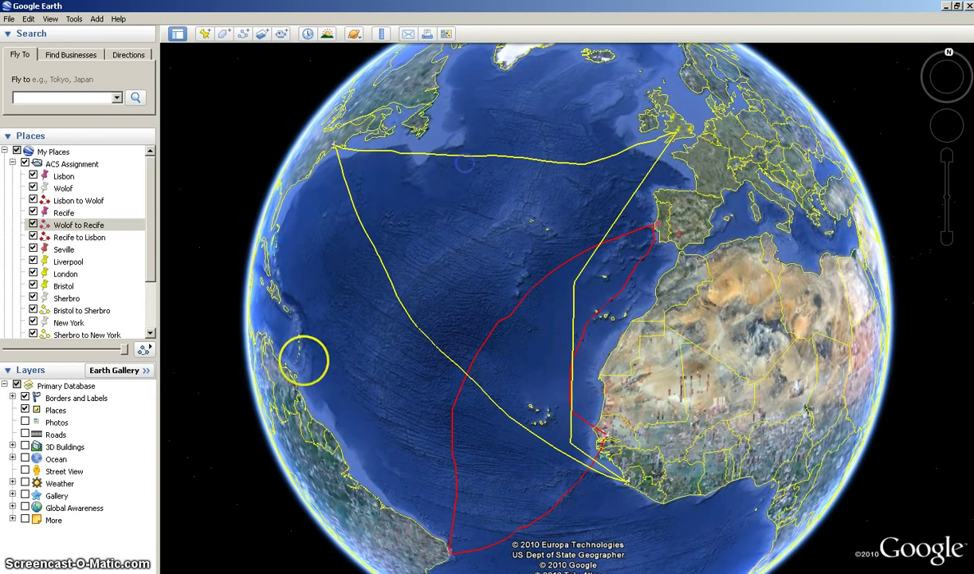